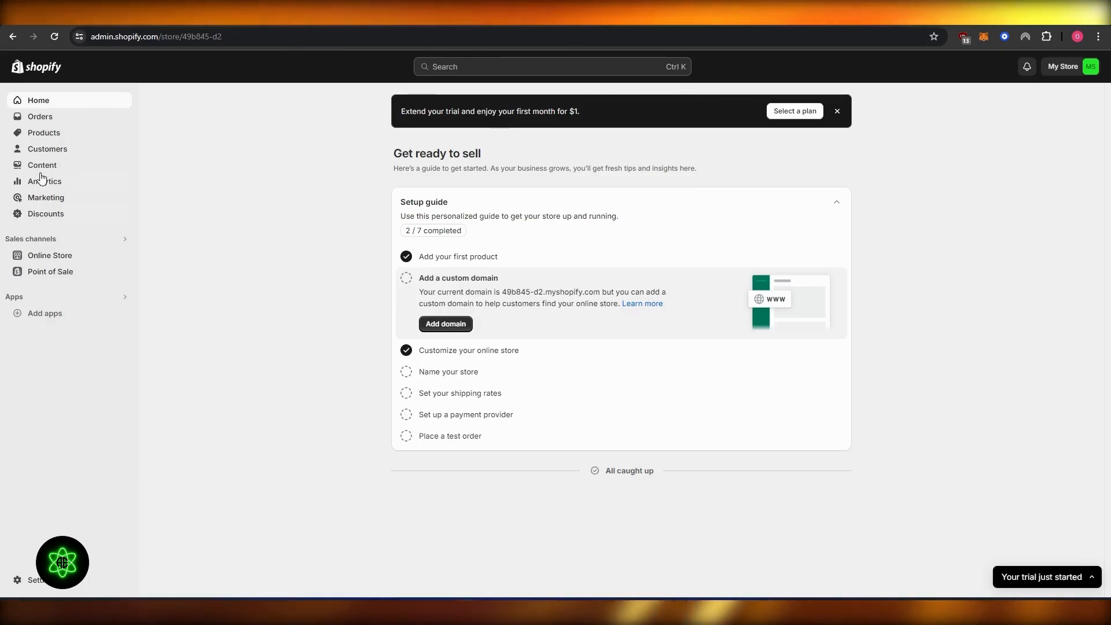
- Open the Products page, start a new product and scroll through the Add product form fields
click(53, 134)
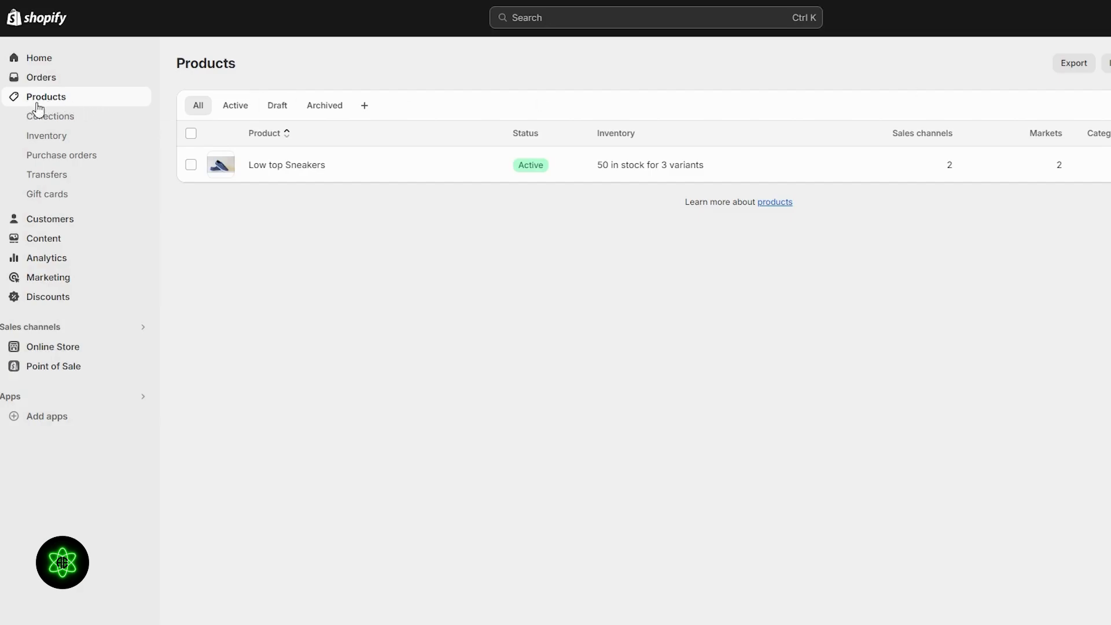
click(1110, 63)
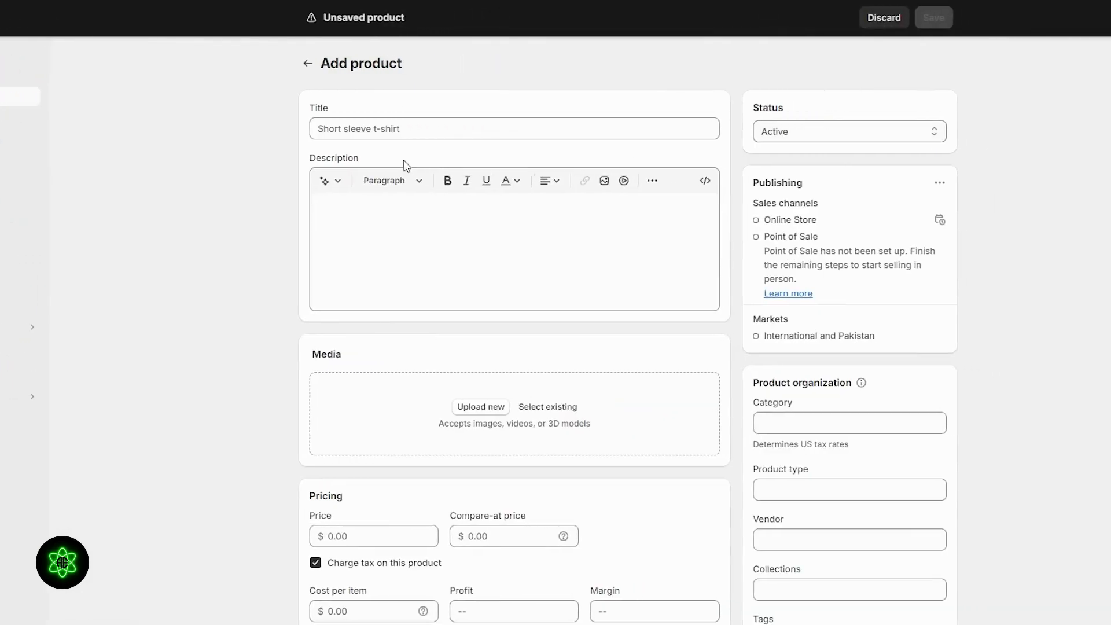
scroll(496, 211, down, 8)
scroll(477, 389, down, 1)
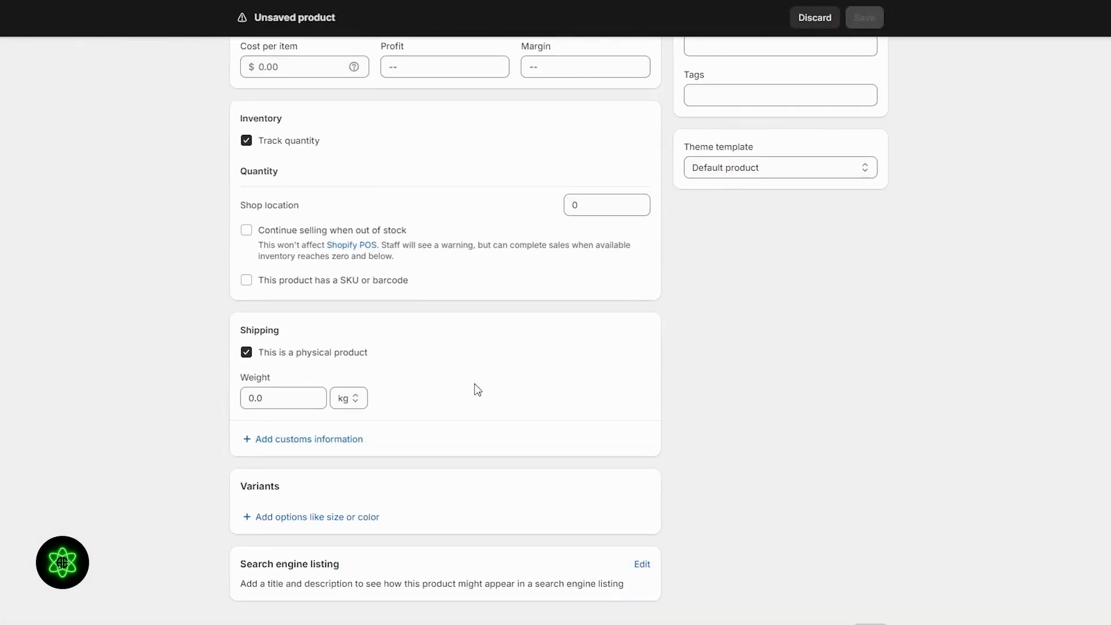
scroll(726, 366, up, 6)
scroll(855, 527, down, 6)
scroll(878, 52, up, 10)
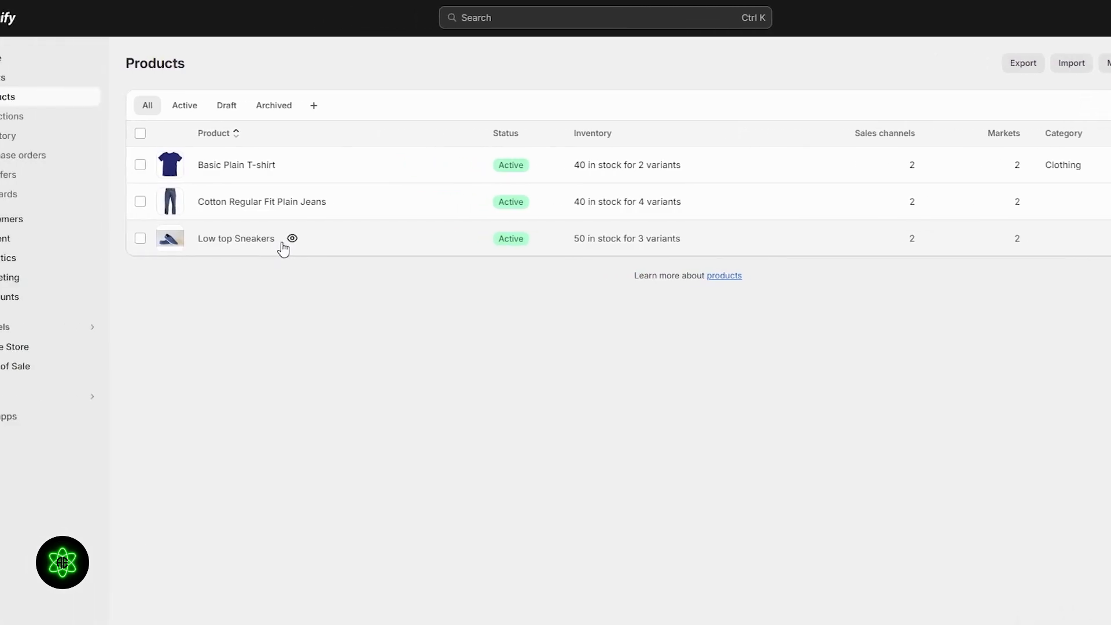
- Open the Online Store themes page and browse the current theme and popular free themes
click(58, 348)
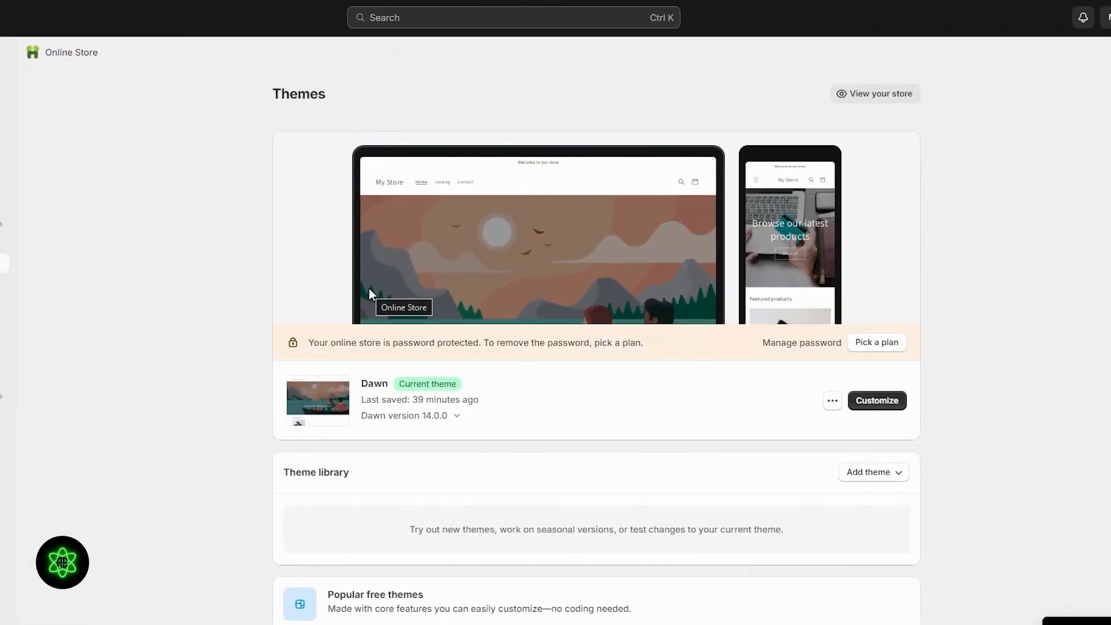
scroll(518, 298, down, 2)
scroll(375, 304, down, 5)
scroll(585, 274, up, 5)
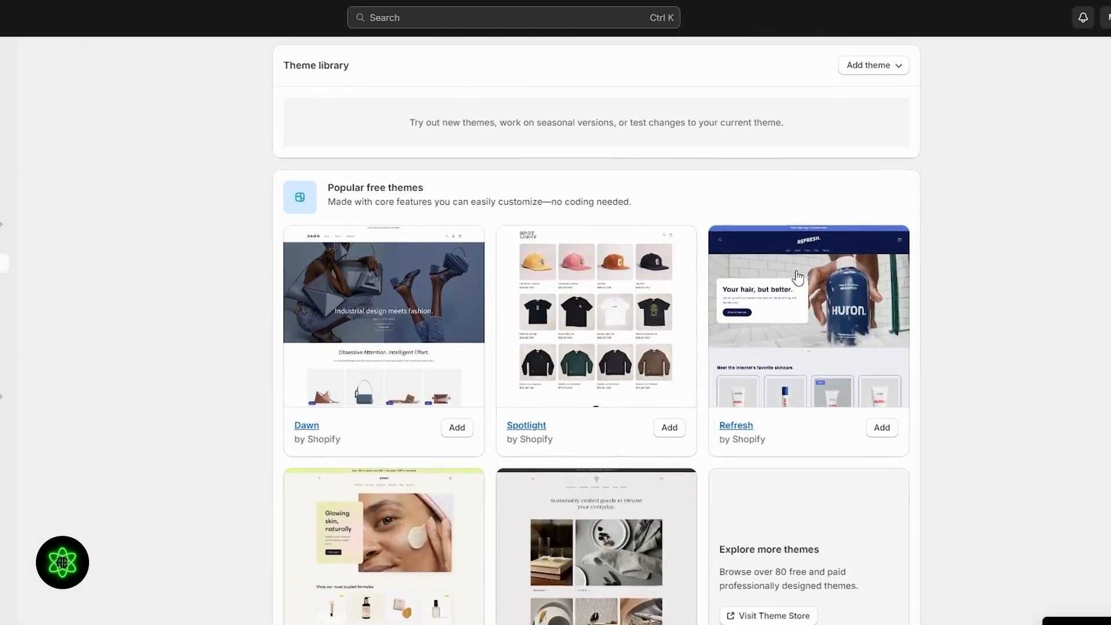
double_click(374, 243)
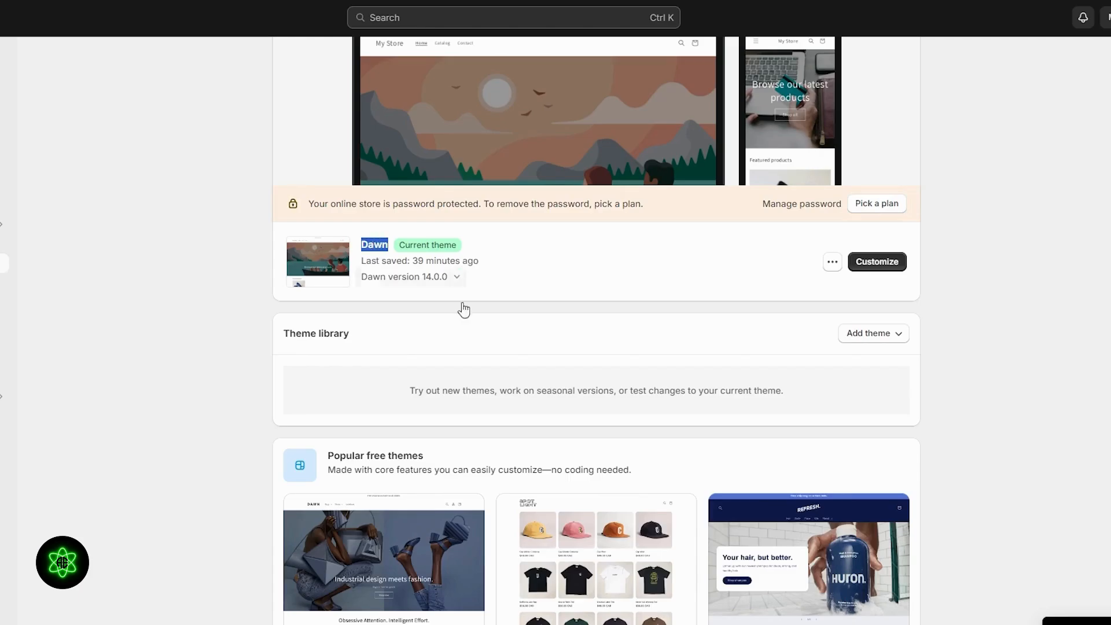
scroll(464, 309, down, 6)
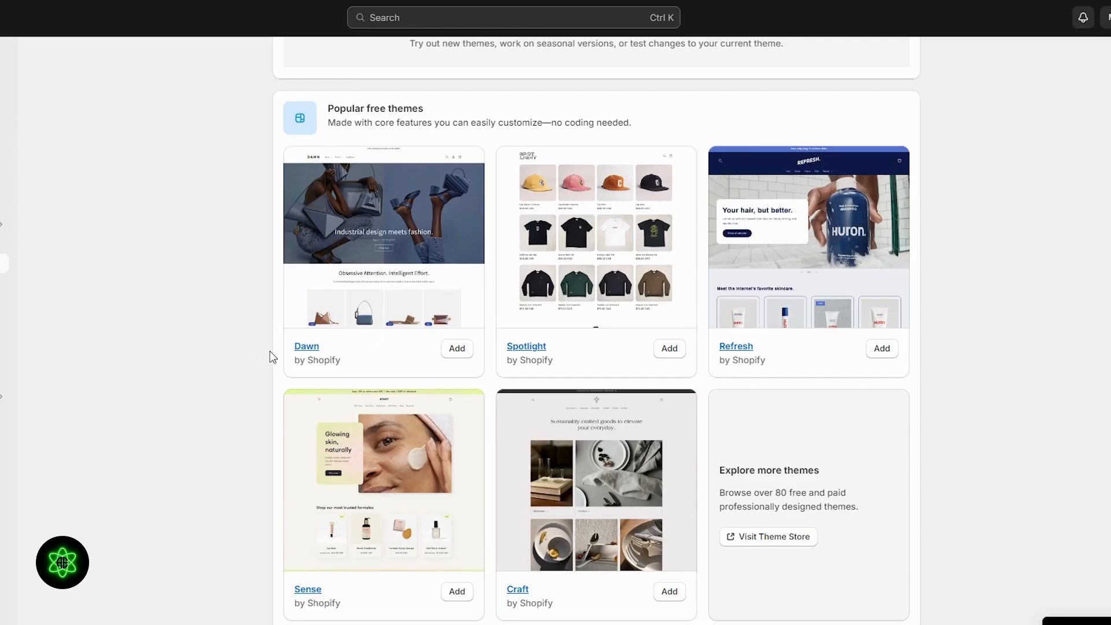
scroll(270, 351, down, 1)
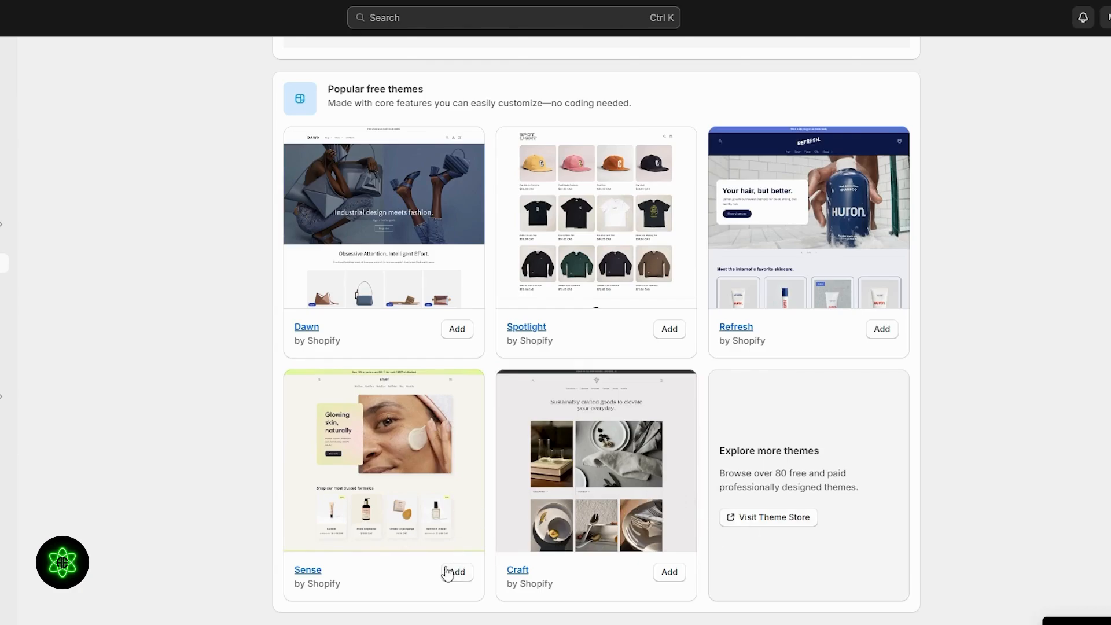
- Add the Sense free theme to the theme library, then remove it again
click(448, 572)
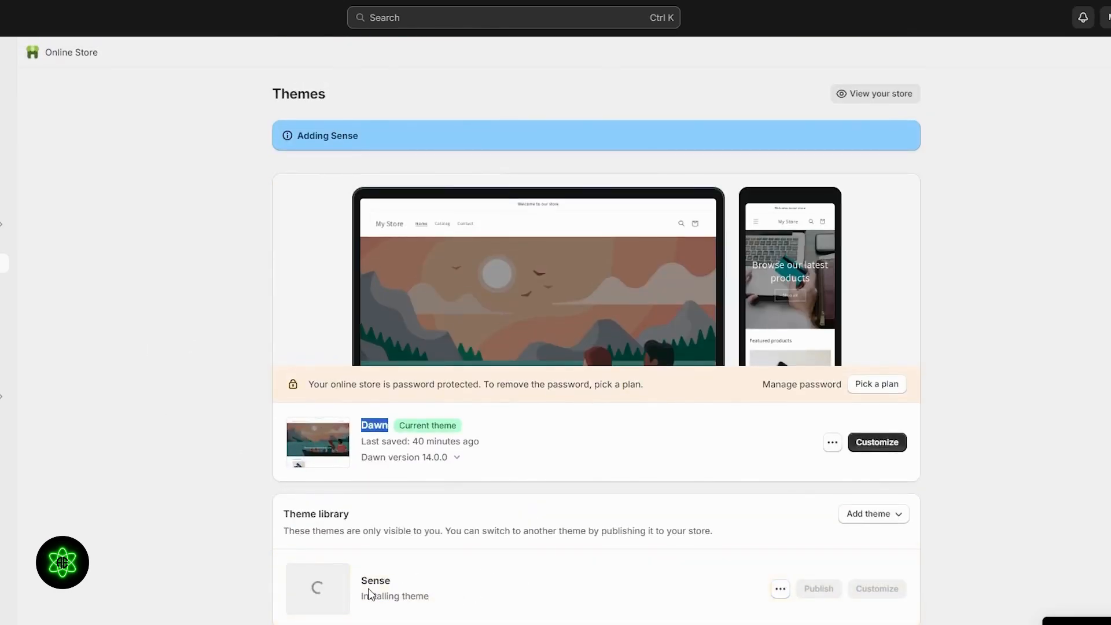
scroll(449, 367, down, 4)
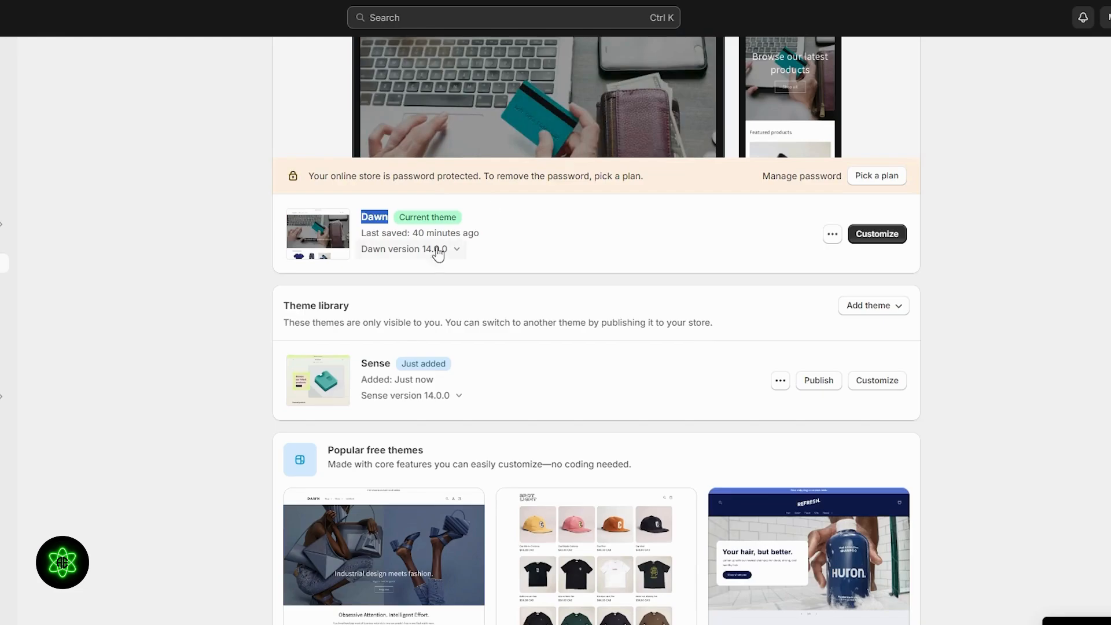
click(778, 382)
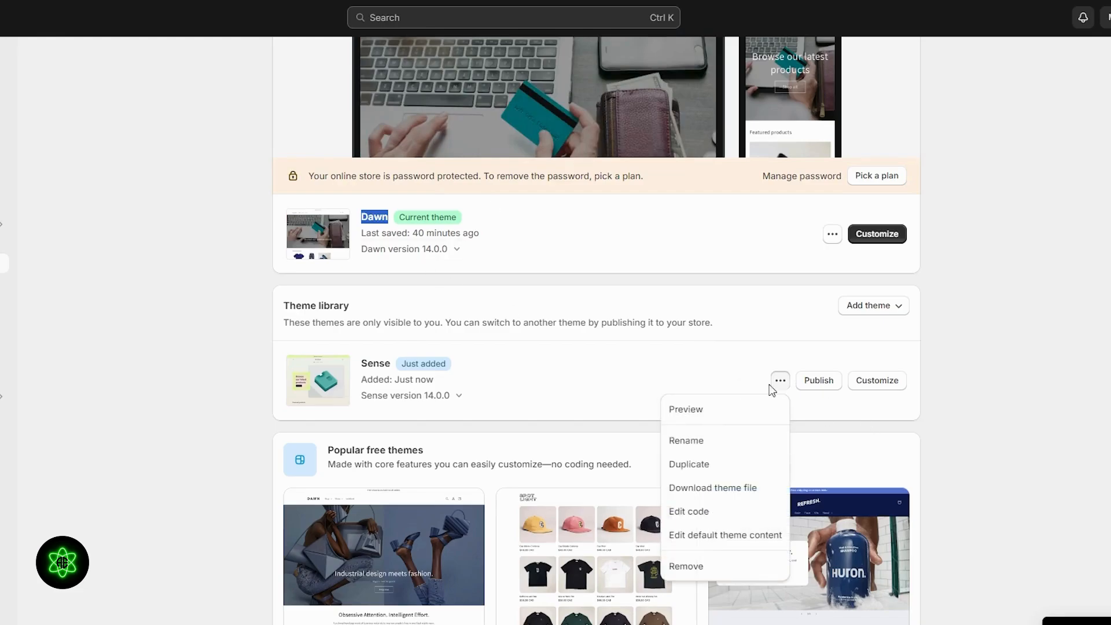
click(723, 567)
click(685, 372)
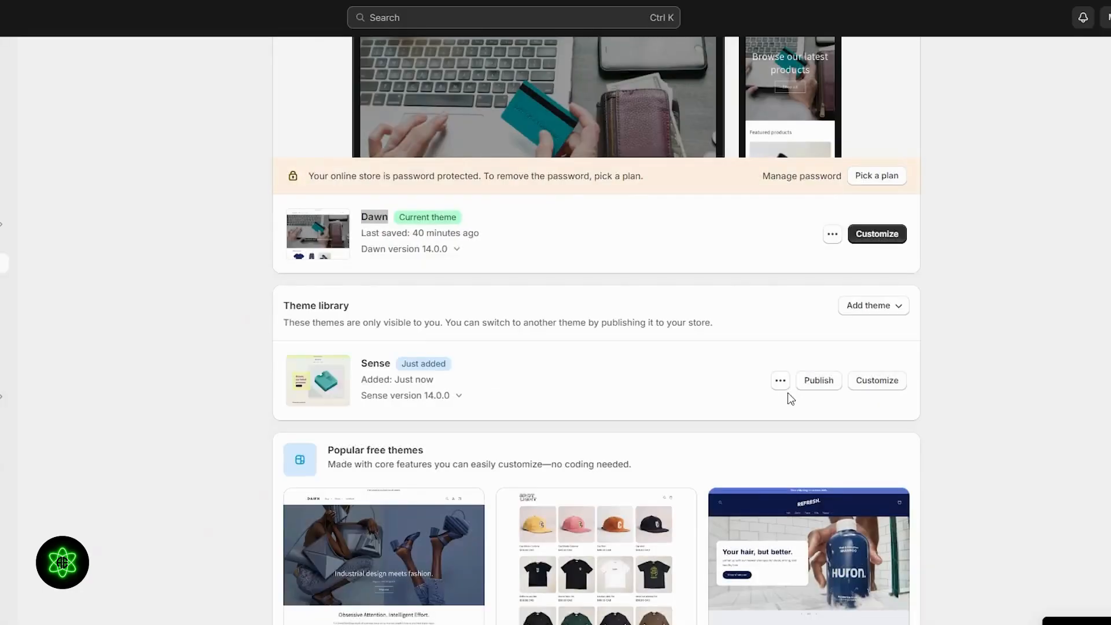
scroll(789, 395, up, 3)
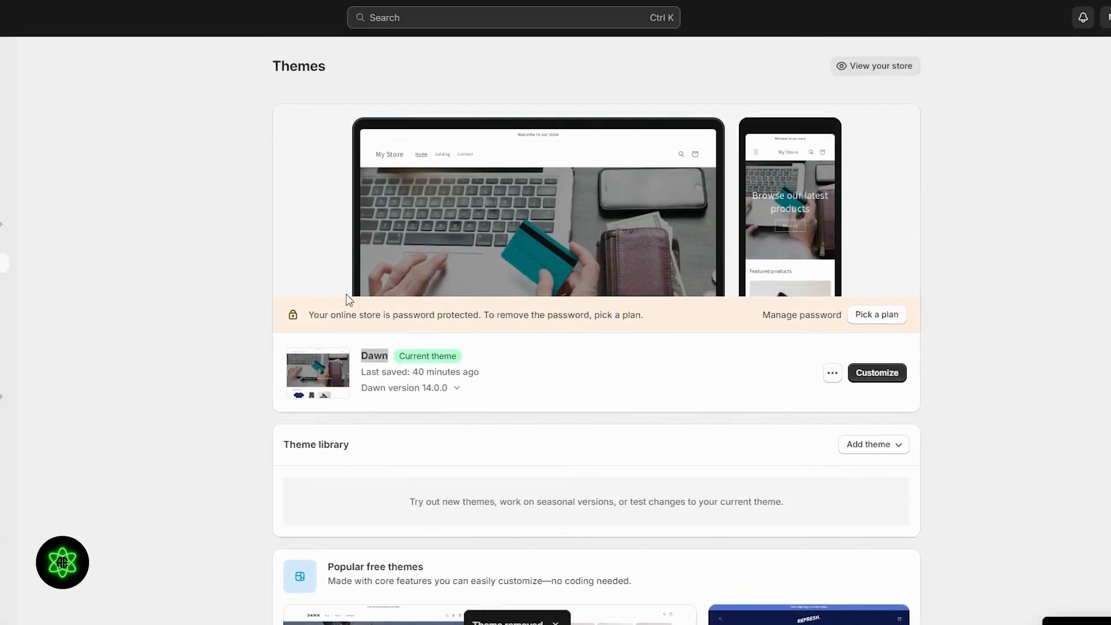
- Open the theme editor for the current Dawn theme and scroll through the home page preview
click(815, 418)
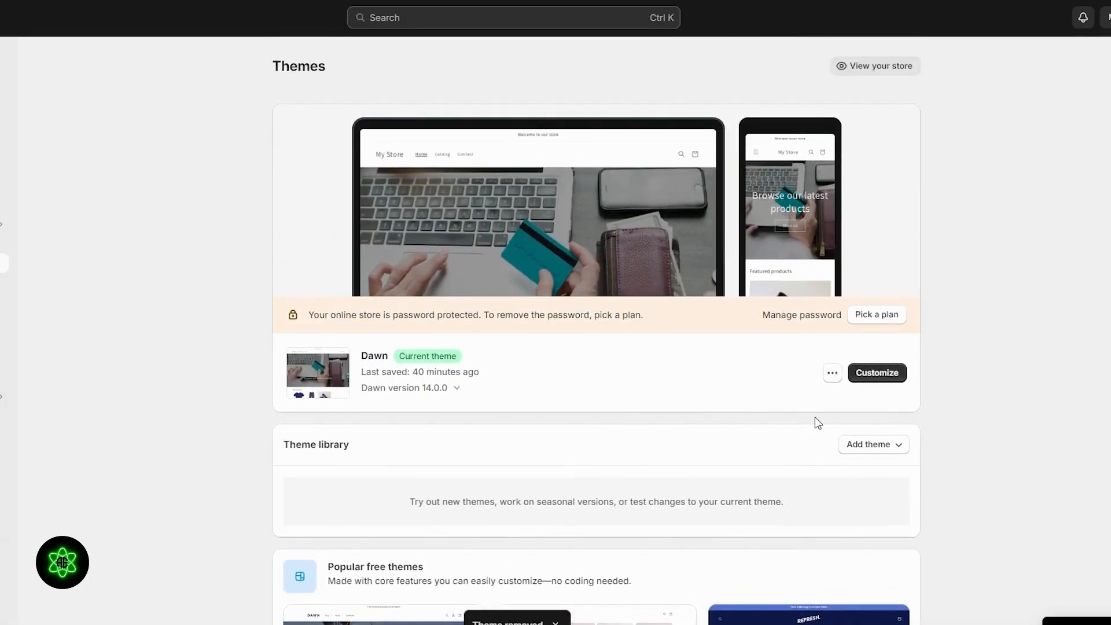
click(875, 373)
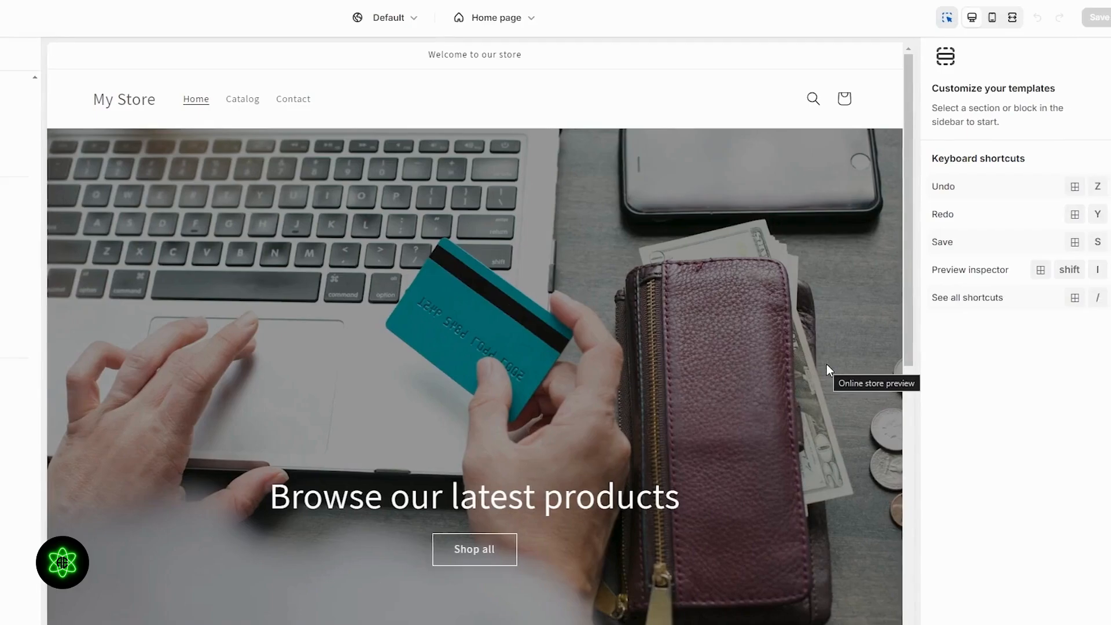
scroll(827, 356, down, 5)
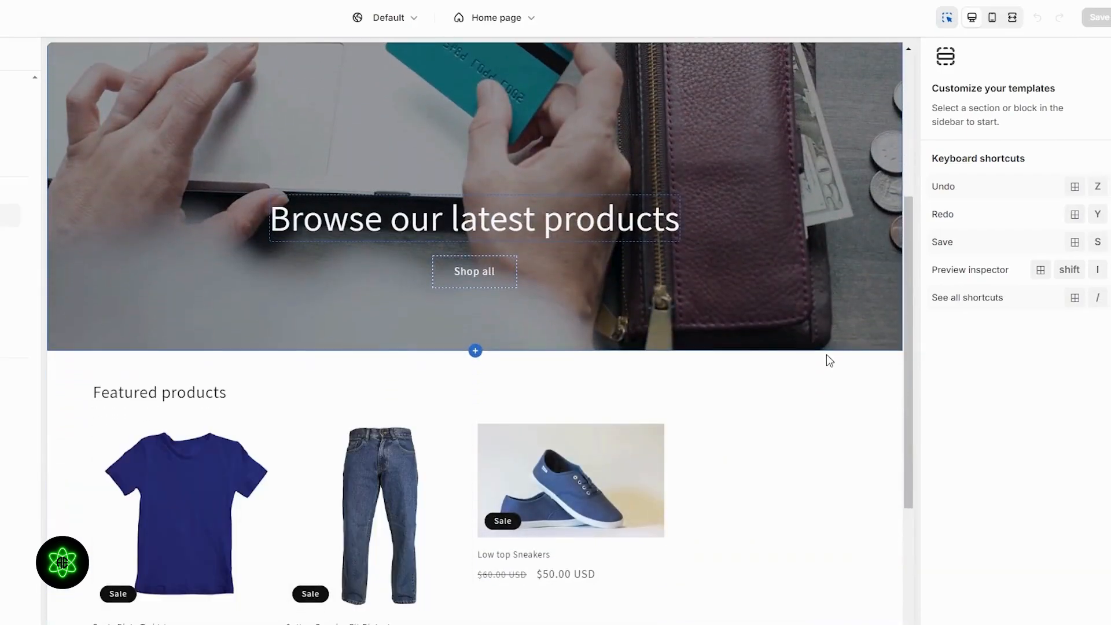
scroll(826, 354, down, 4)
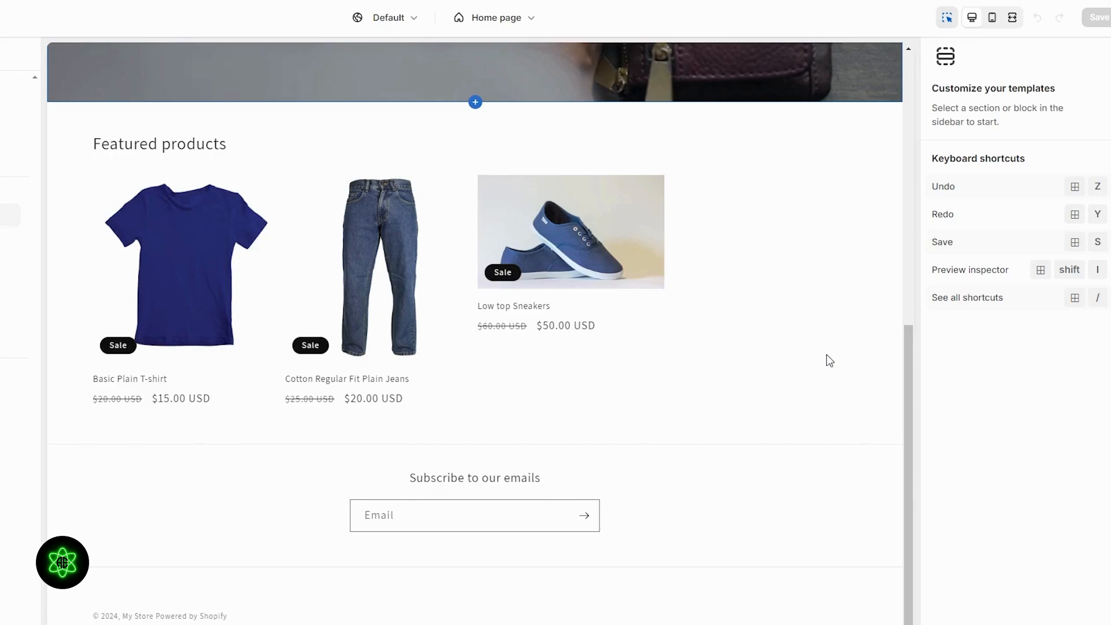
scroll(827, 354, up, 8)
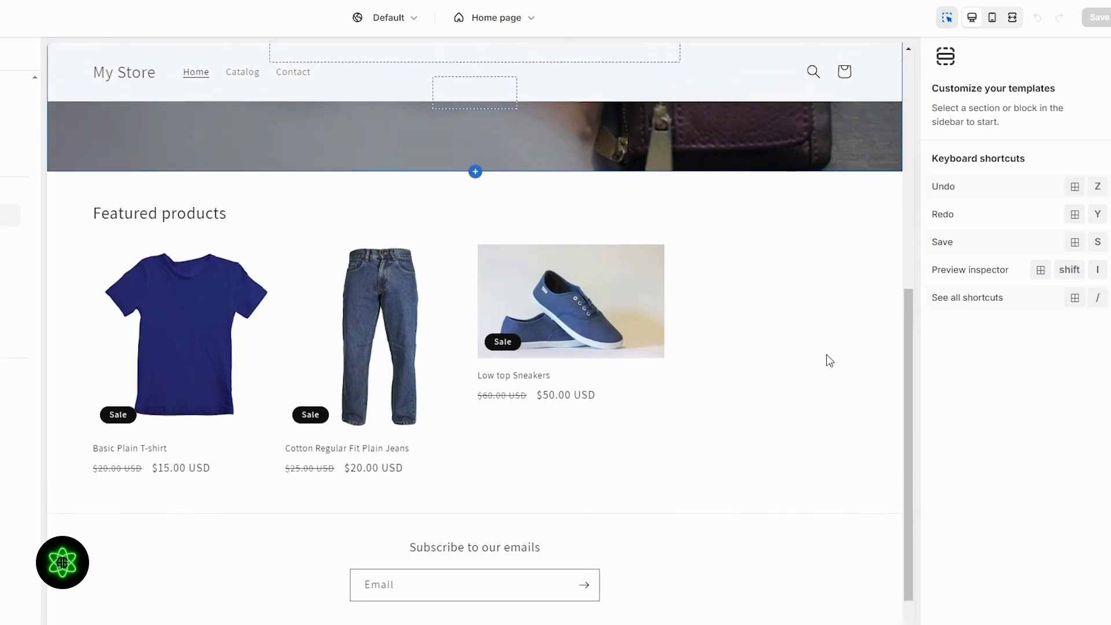
scroll(826, 354, up, 1)
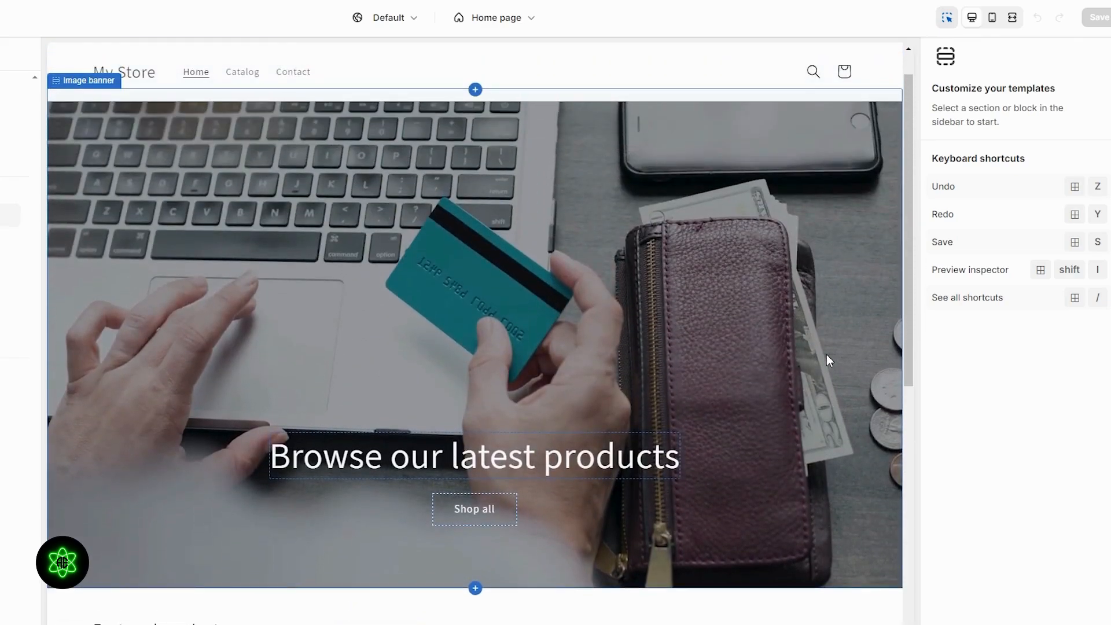
scroll(827, 354, up, 2)
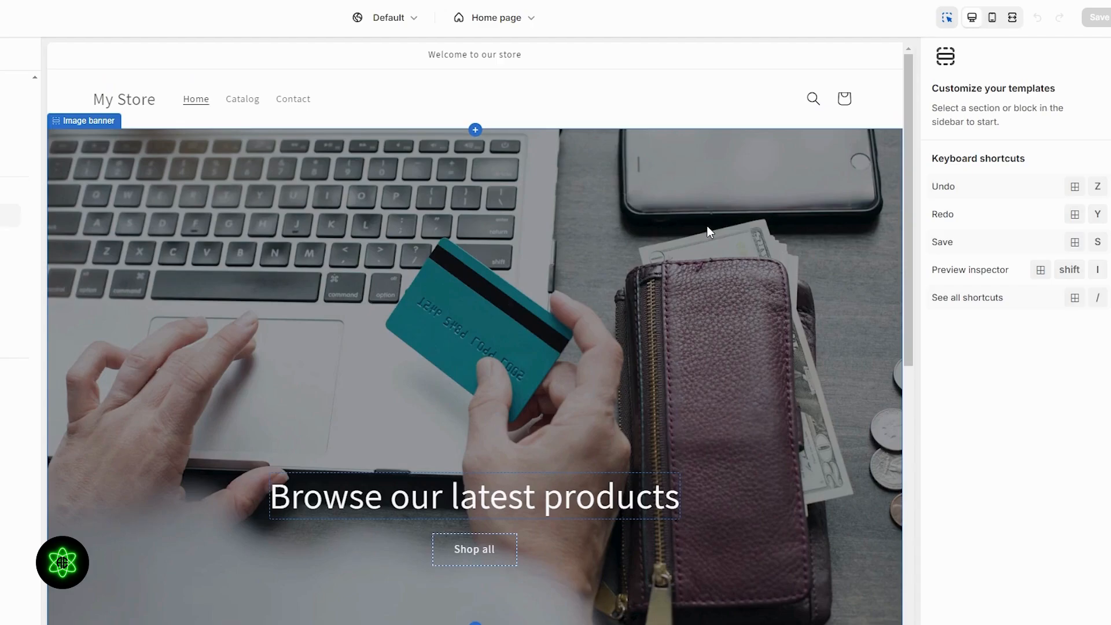
- Select the image banner section and inspect its image editing and library options without changing anything
click(599, 241)
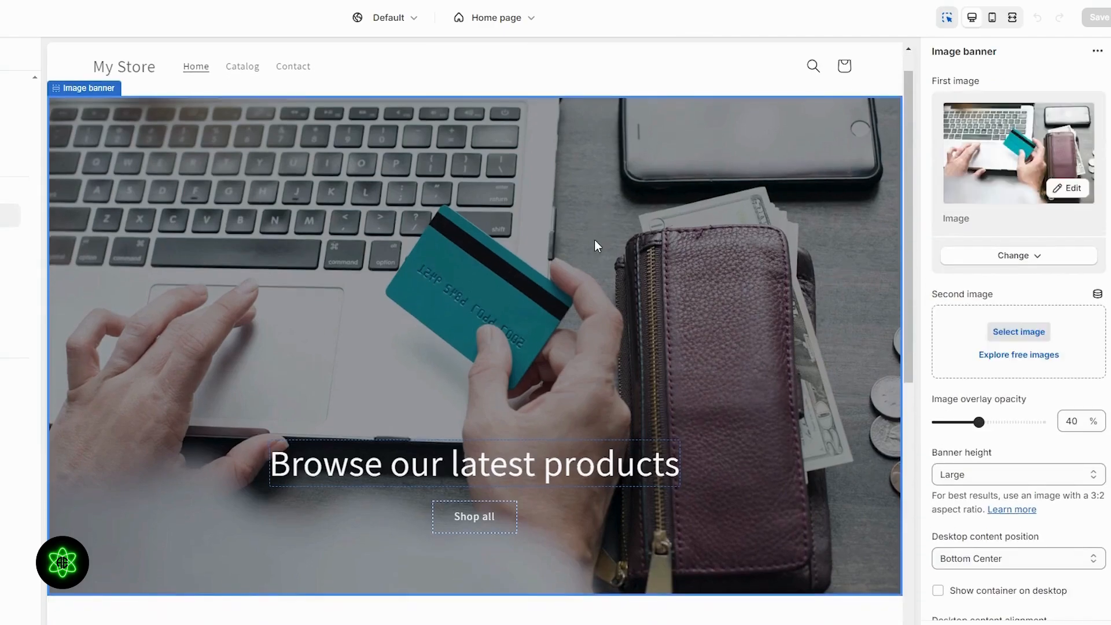
click(1085, 192)
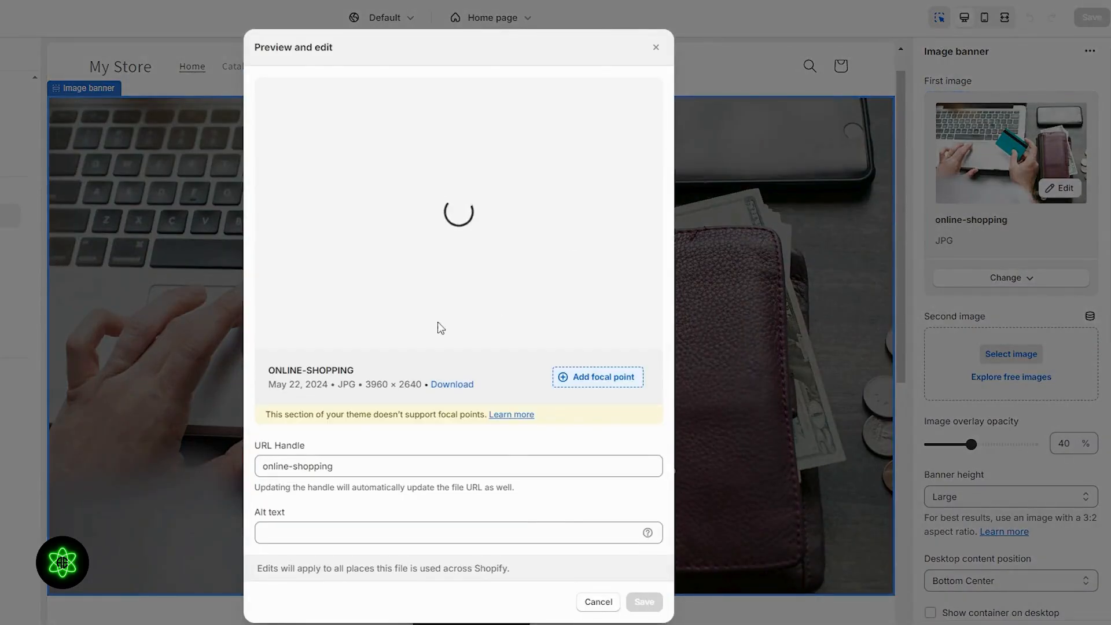
click(597, 603)
click(1033, 282)
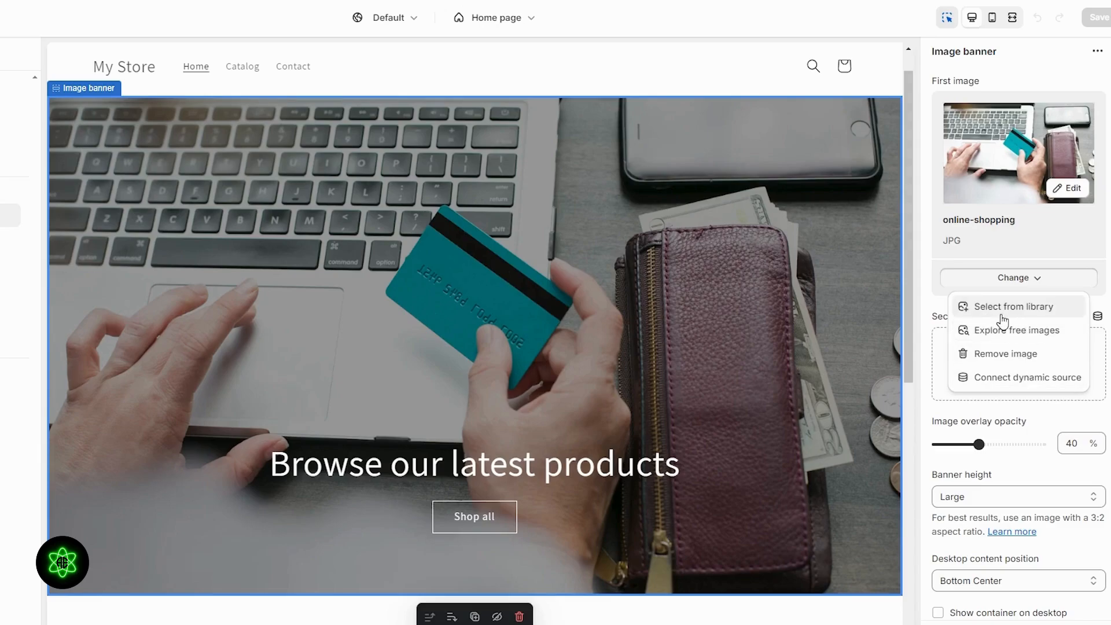
click(1004, 307)
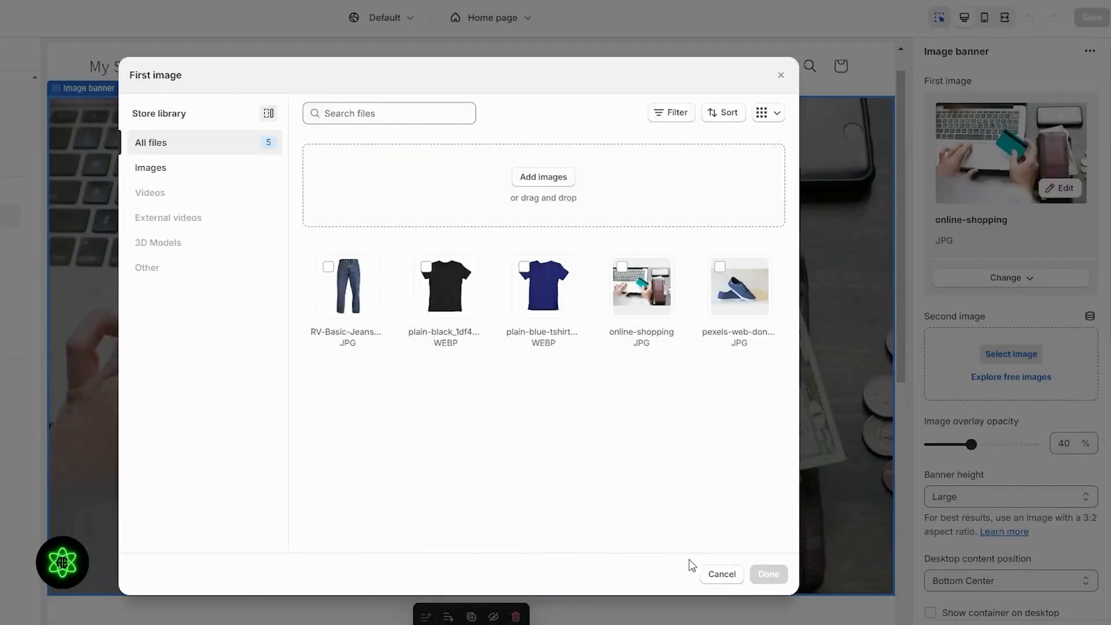
click(721, 574)
- Open the free images browser for the banner's first image and scroll through the available photos
click(1009, 277)
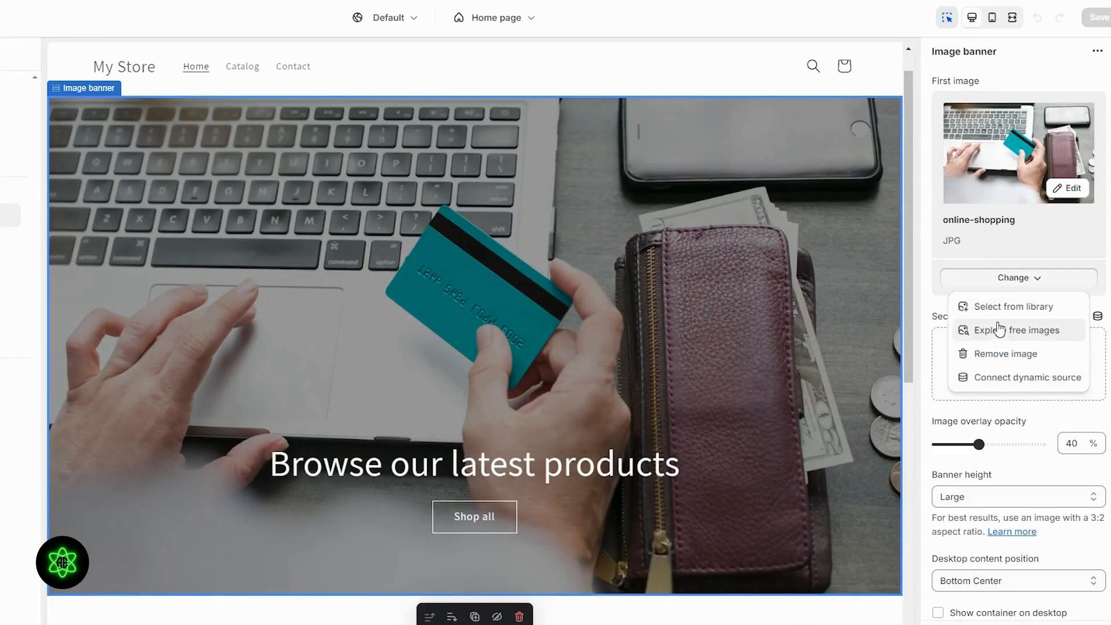
click(1000, 329)
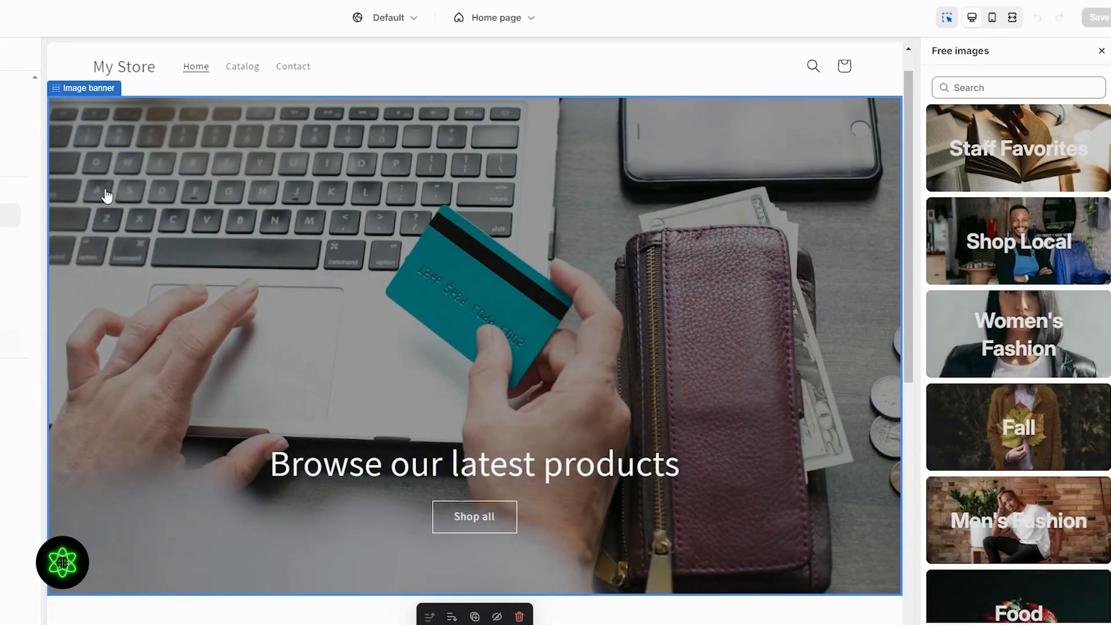
click(999, 325)
click(953, 83)
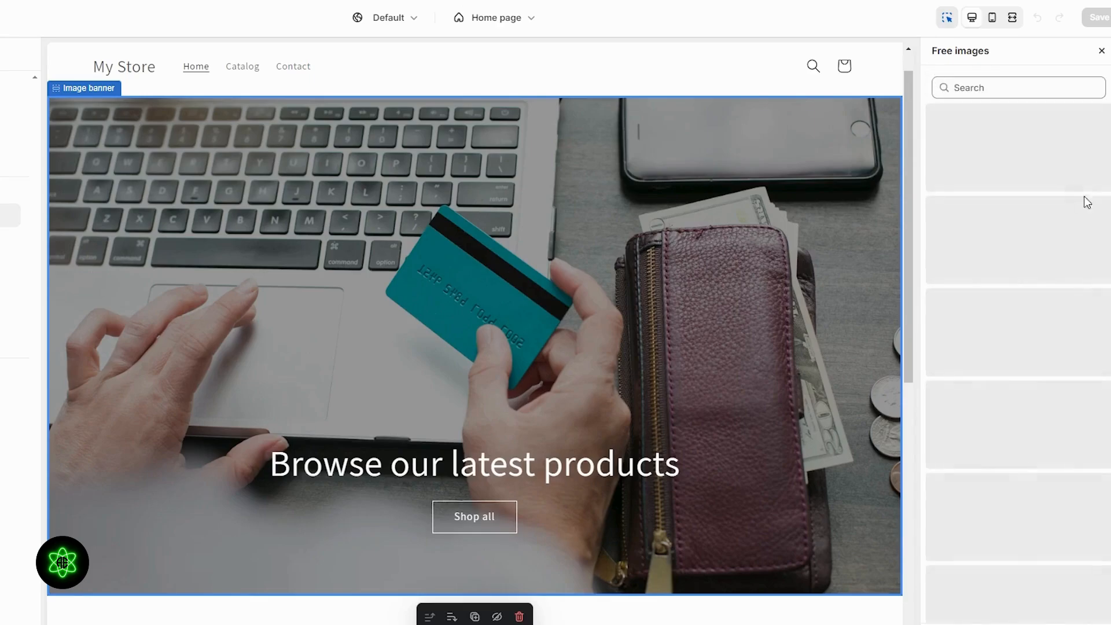
click(987, 427)
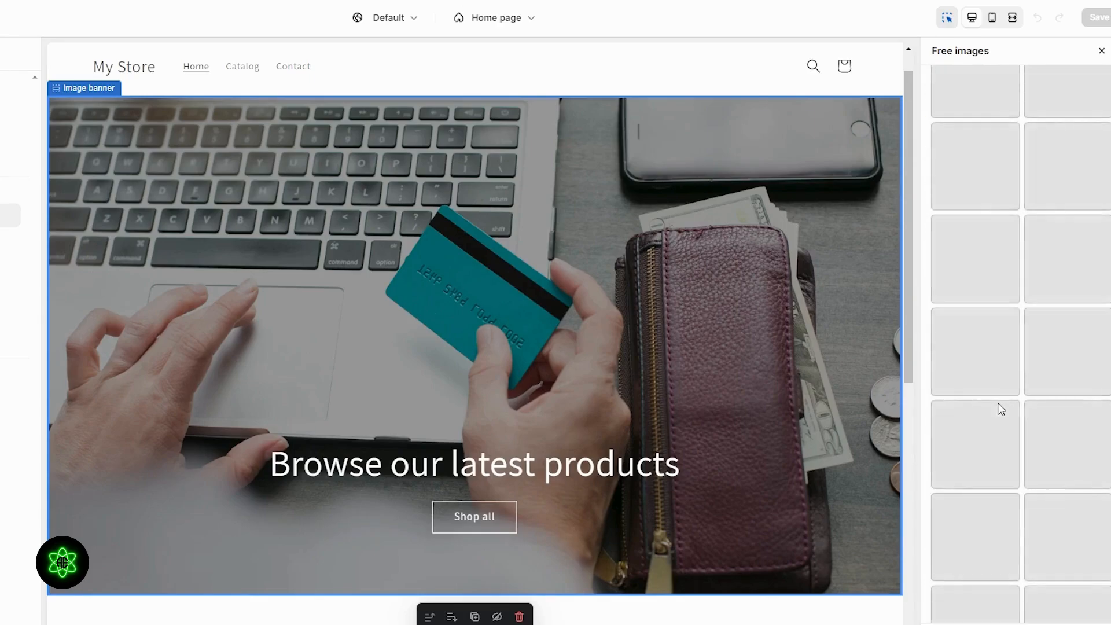
scroll(977, 292, down, 3)
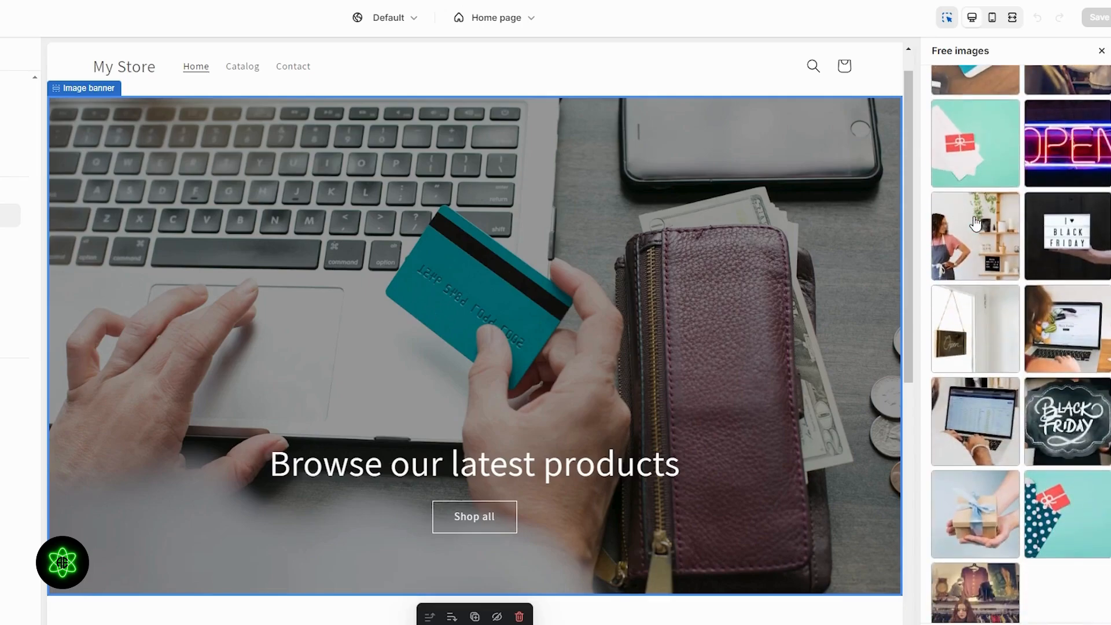
scroll(979, 220, up, 5)
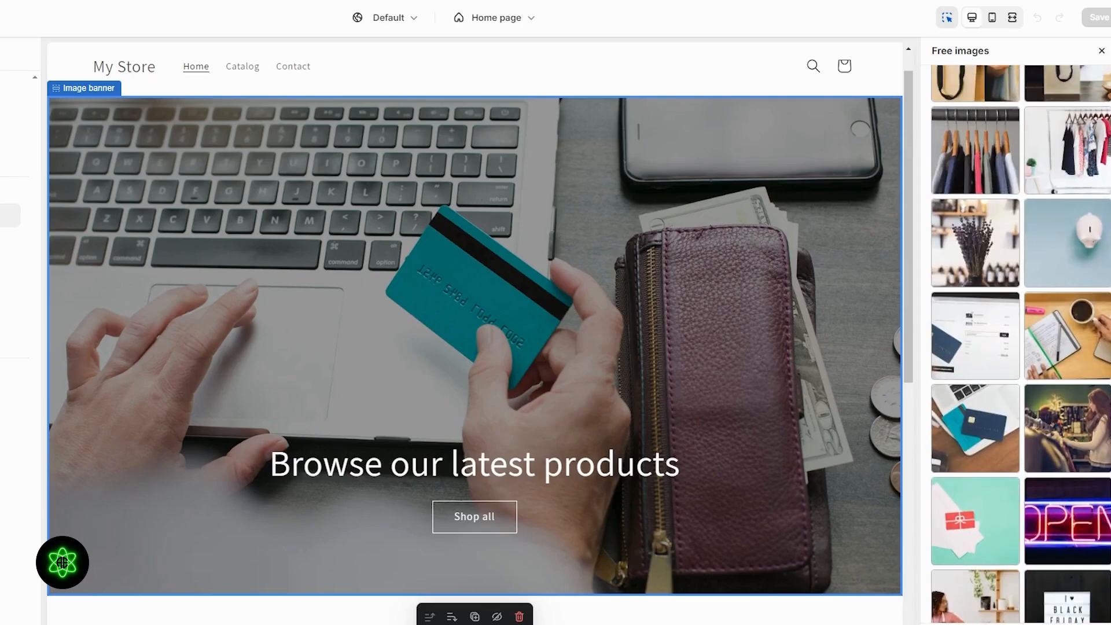
scroll(1093, 286, up, 2)
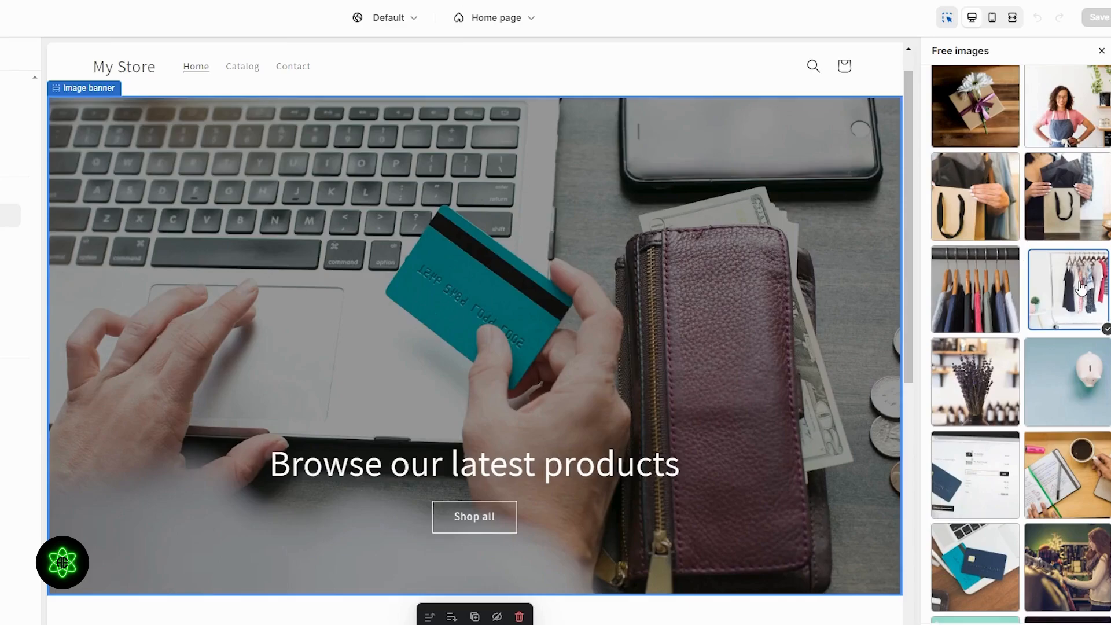
- Set the banner's first image to the free photo of shirts on wooden hangers
click(987, 321)
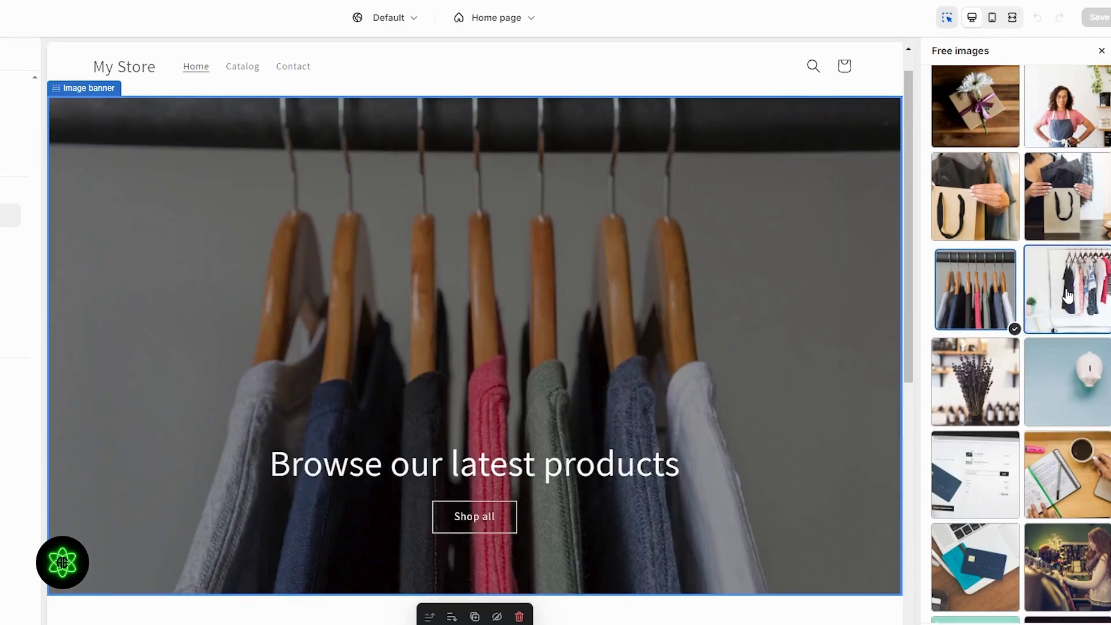
click(1069, 301)
click(974, 290)
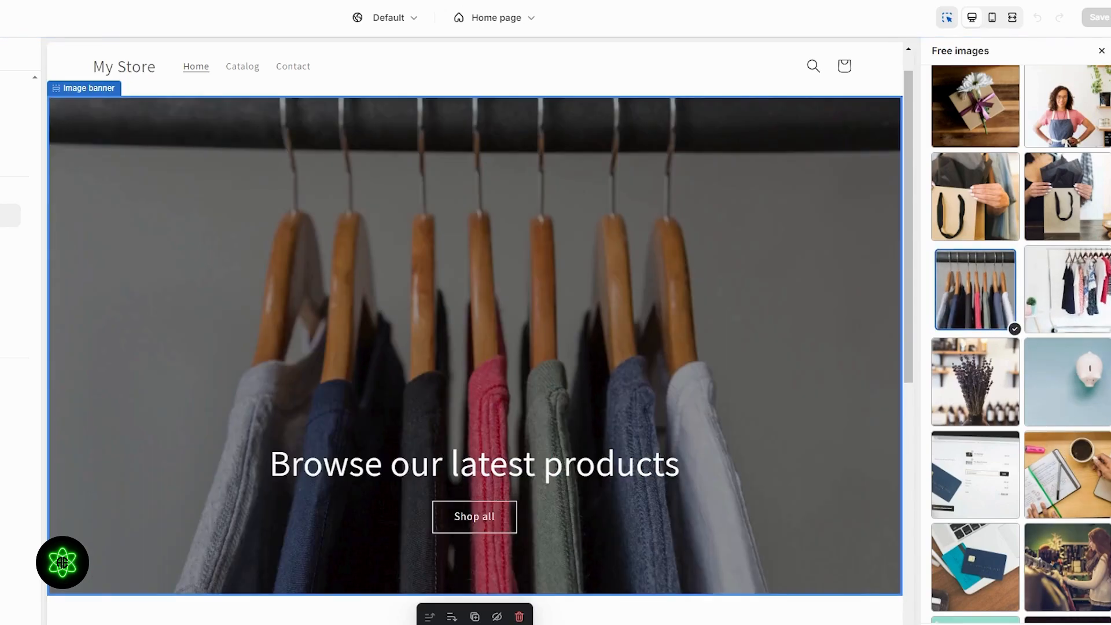
click(517, 387)
scroll(516, 387, down, 5)
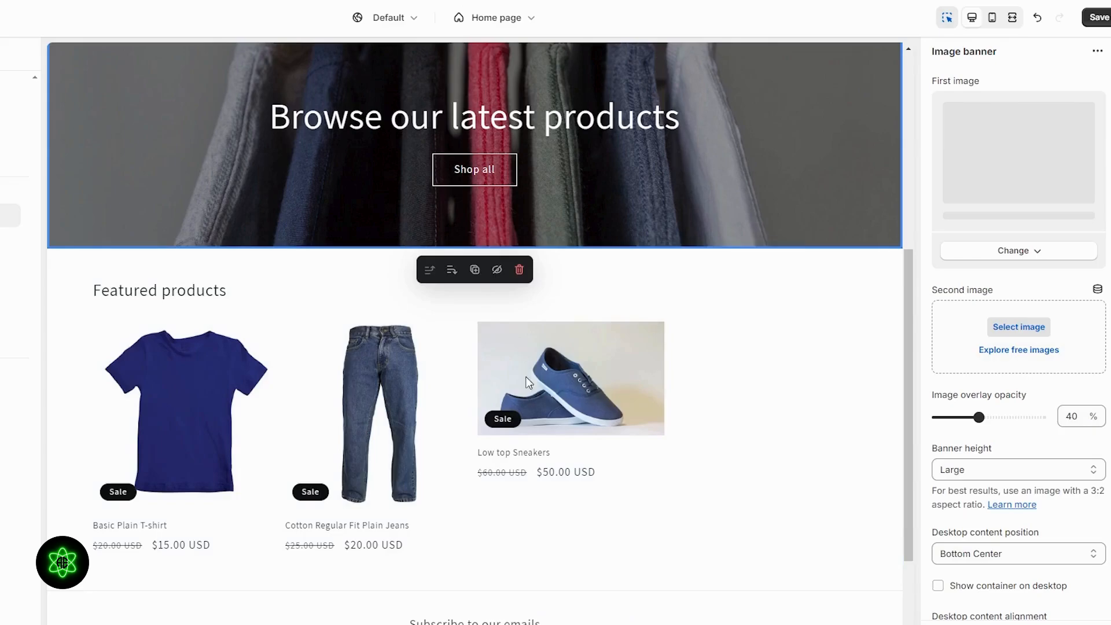
- Inspect the image banner, header, announcement bar and featured collection sections of the home page
scroll(352, 434, up, 5)
scroll(391, 460, down, 5)
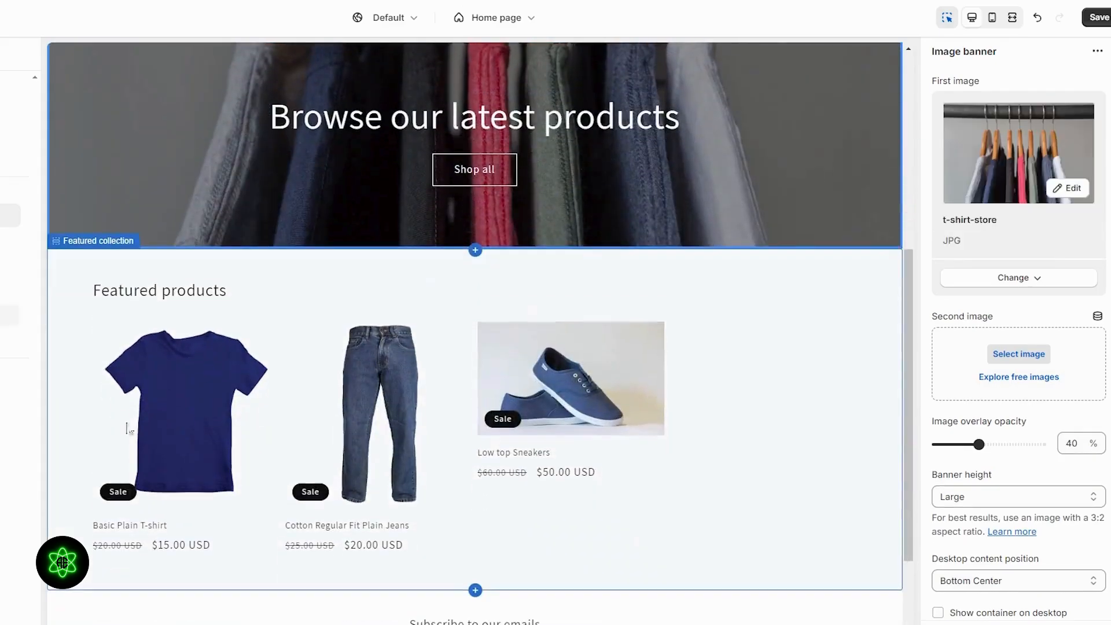
scroll(718, 492, up, 3)
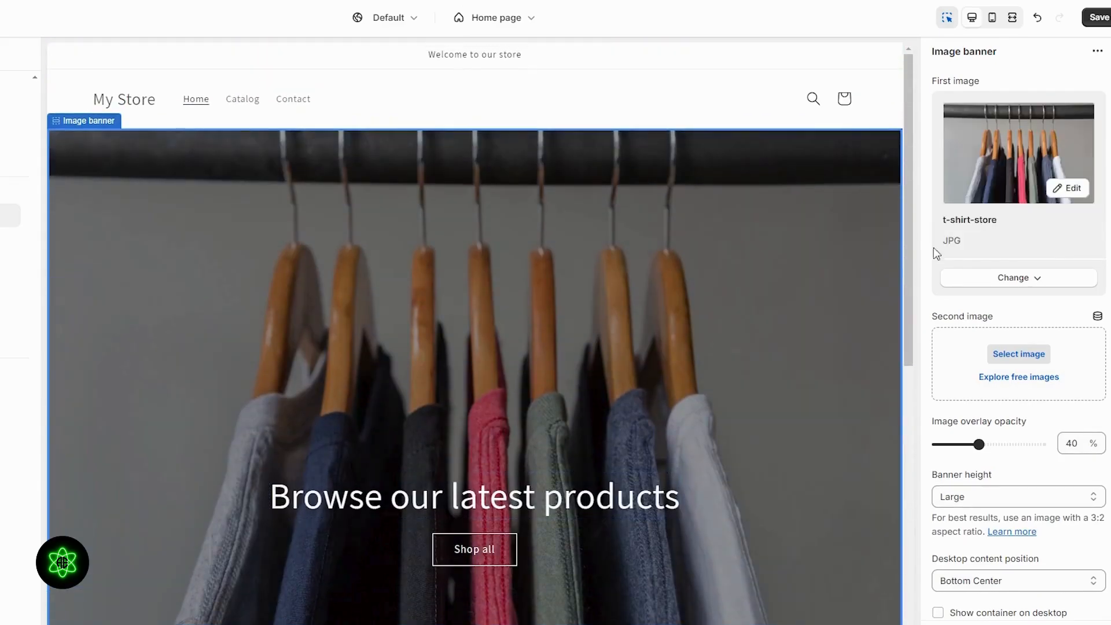
click(501, 72)
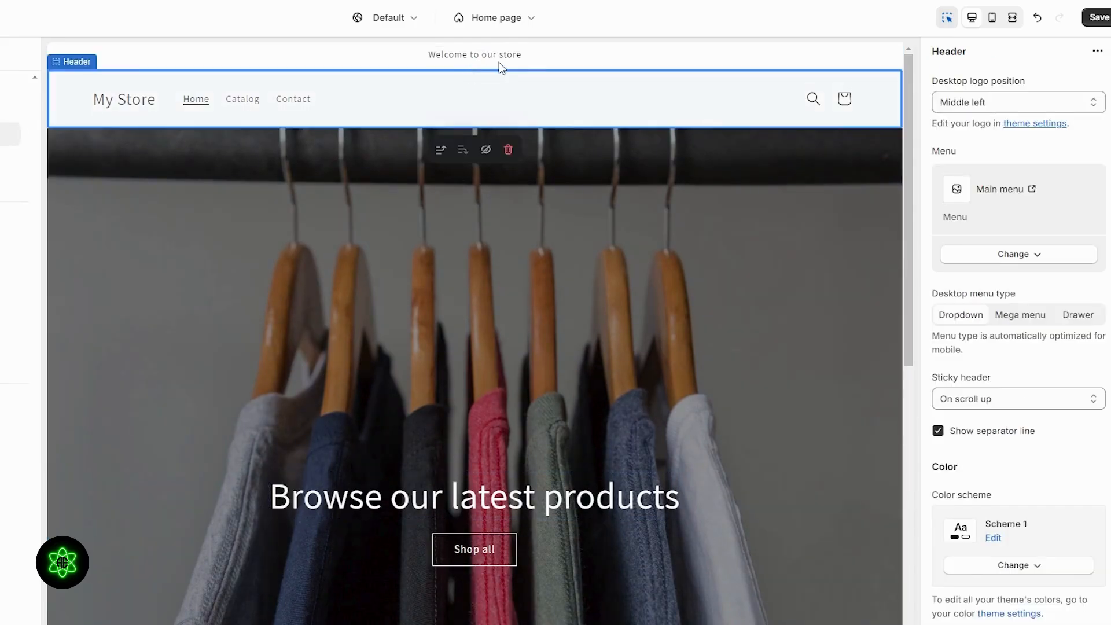
click(686, 59)
scroll(687, 59, down, 8)
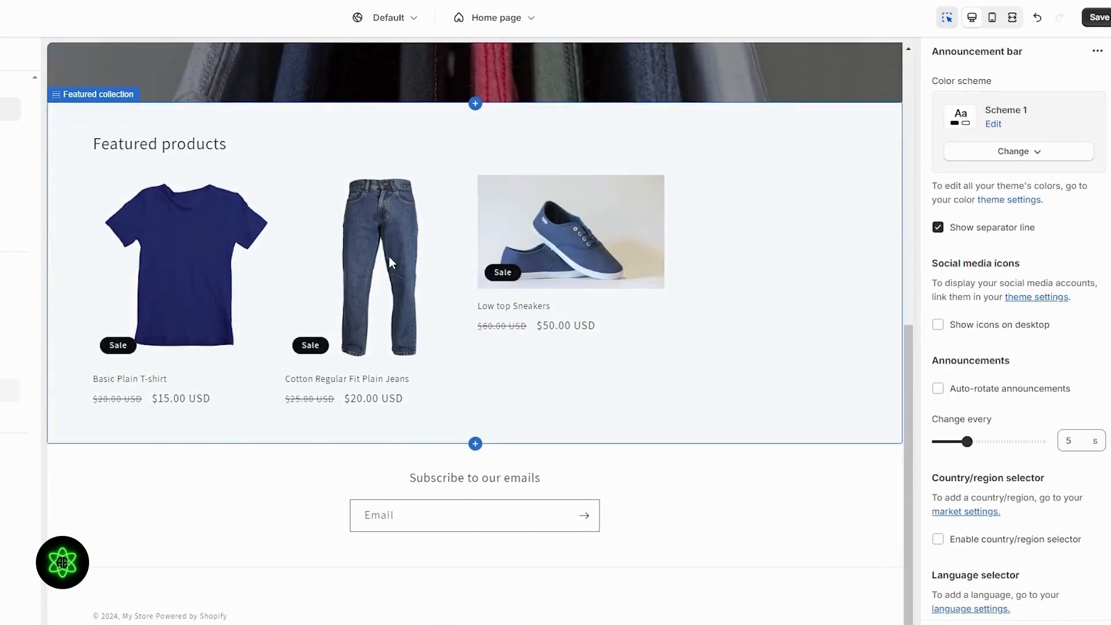
click(396, 257)
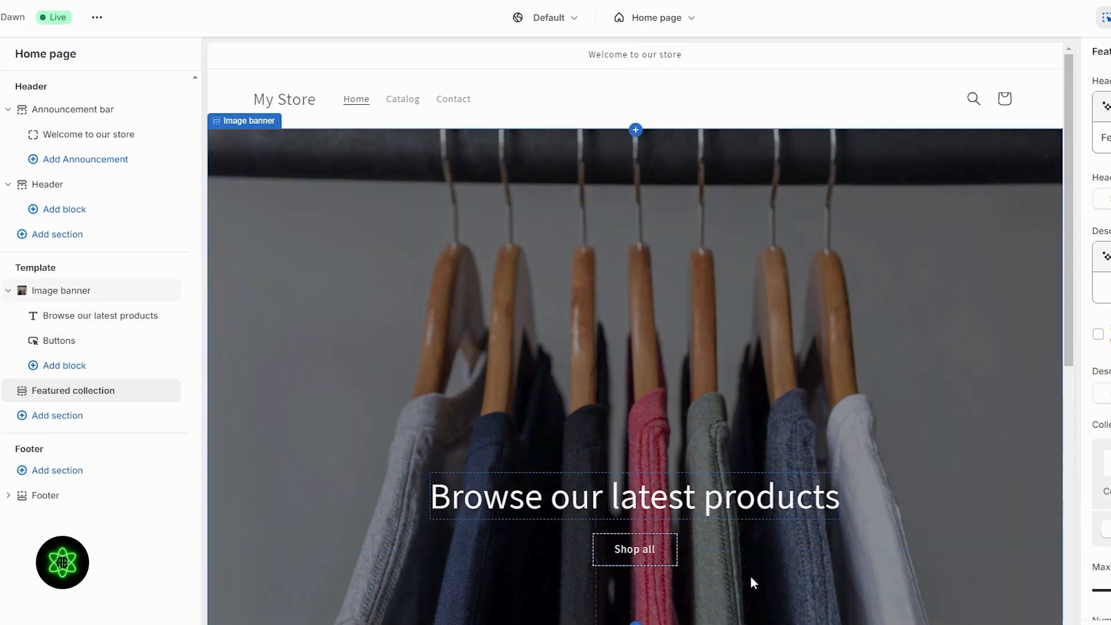
click(64, 391)
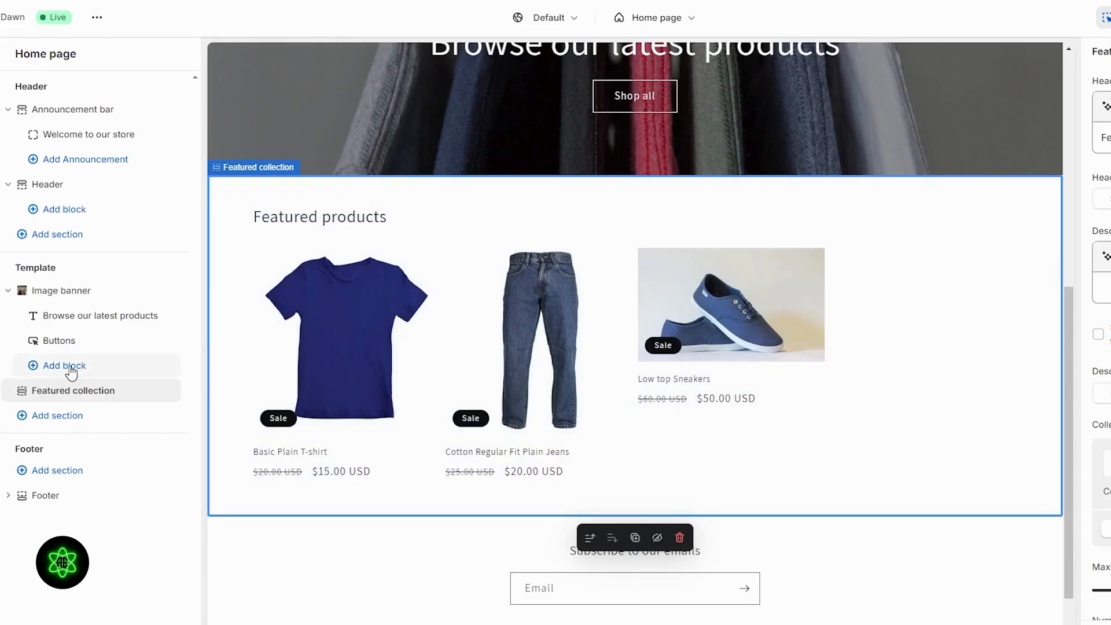
click(64, 366)
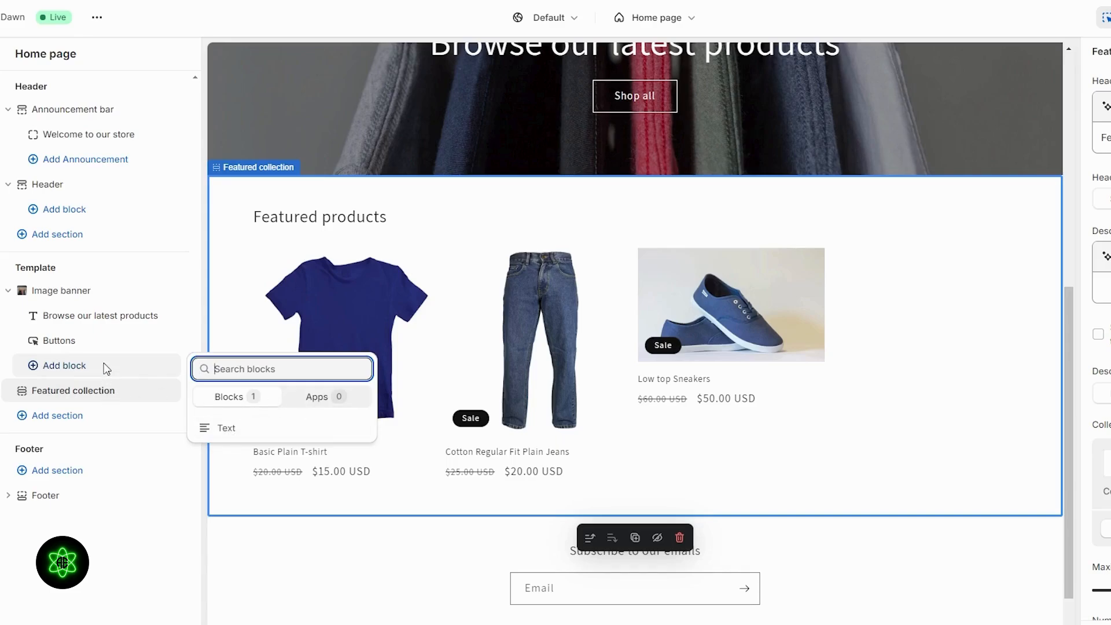
click(52, 366)
click(52, 365)
click(51, 367)
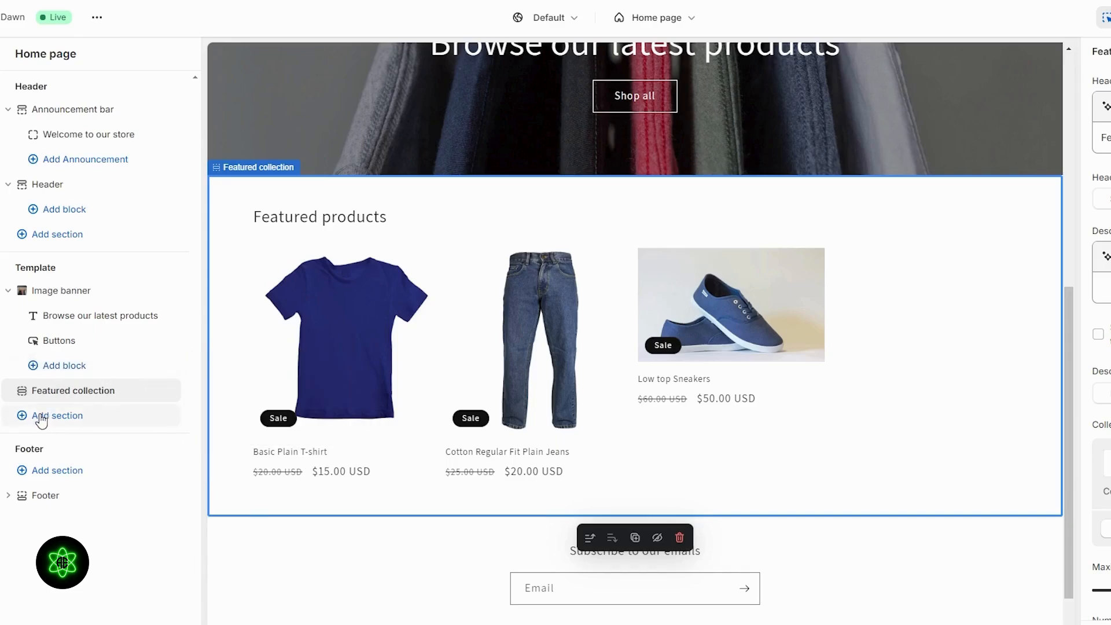
- Add a Featured product section below the featured collection on the home page
click(40, 417)
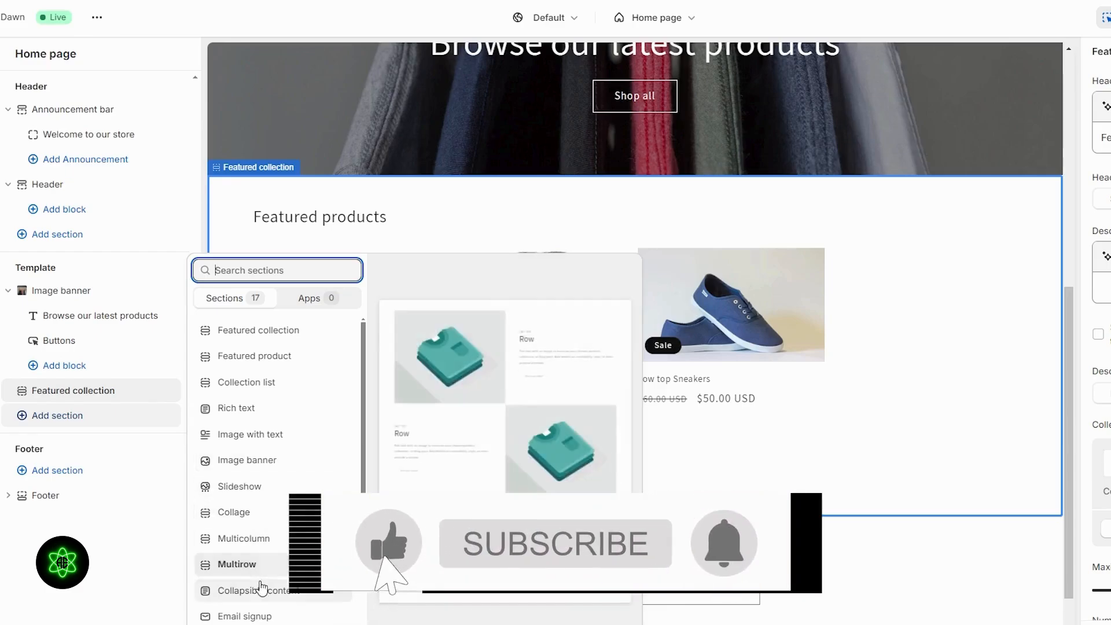
scroll(255, 561, down, 2)
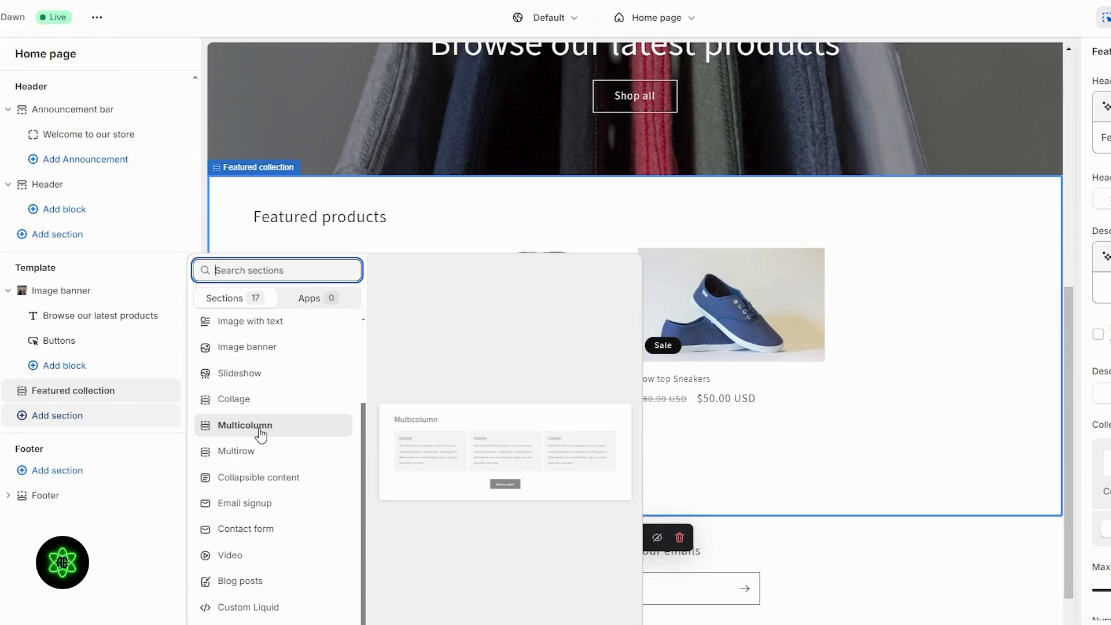
scroll(266, 431, up, 2)
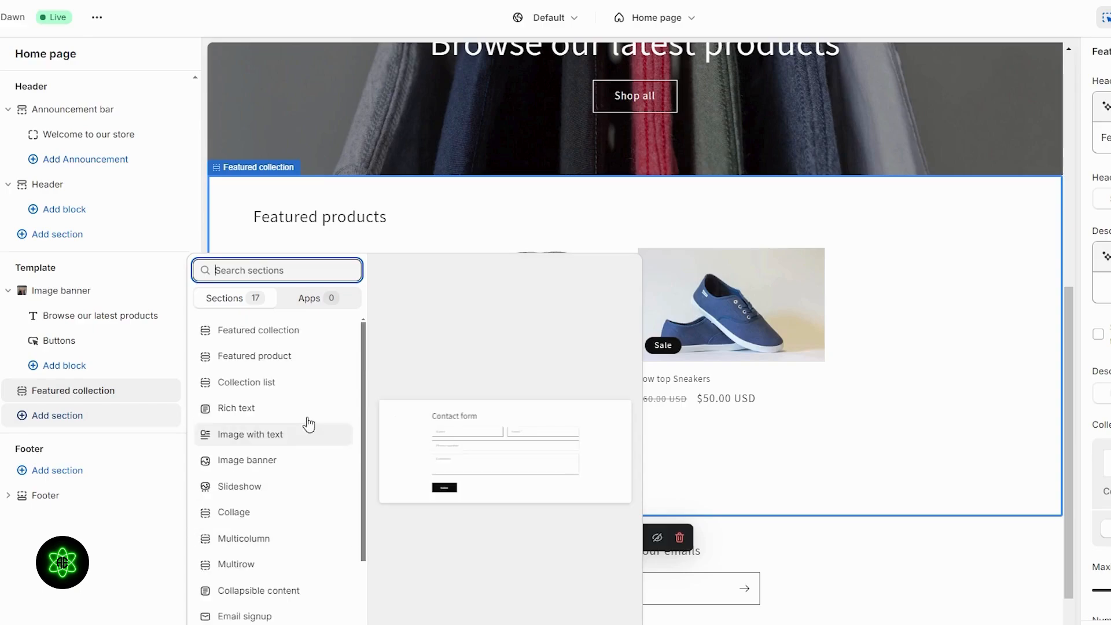
click(308, 364)
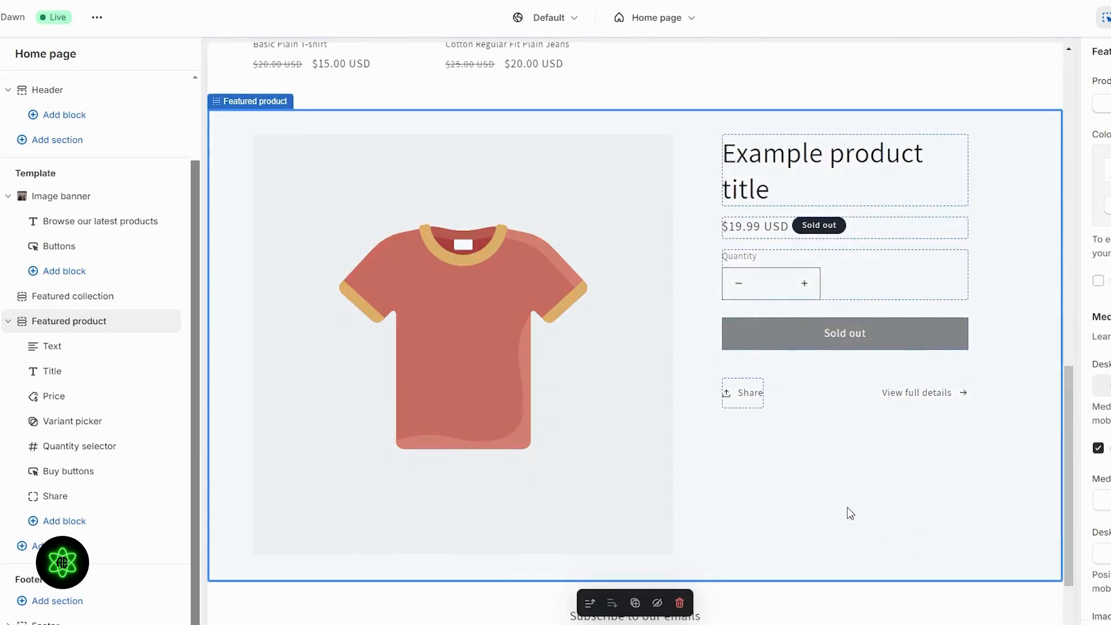
- Set the featured product section's product to Low top Sneakers
scroll(837, 604, down, 3)
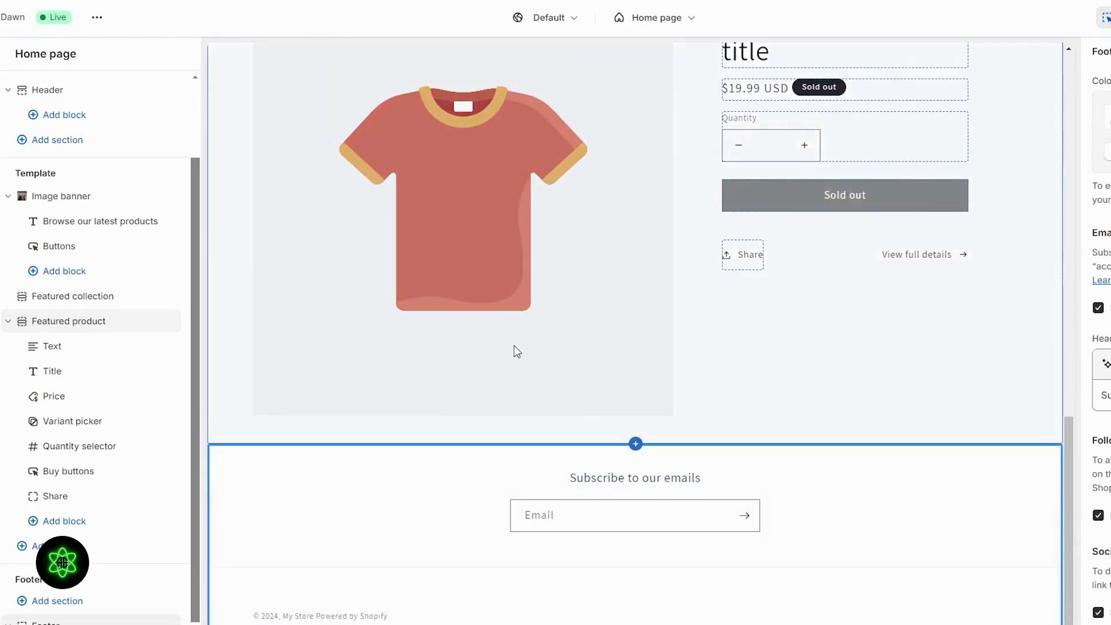
scroll(513, 348, up, 3)
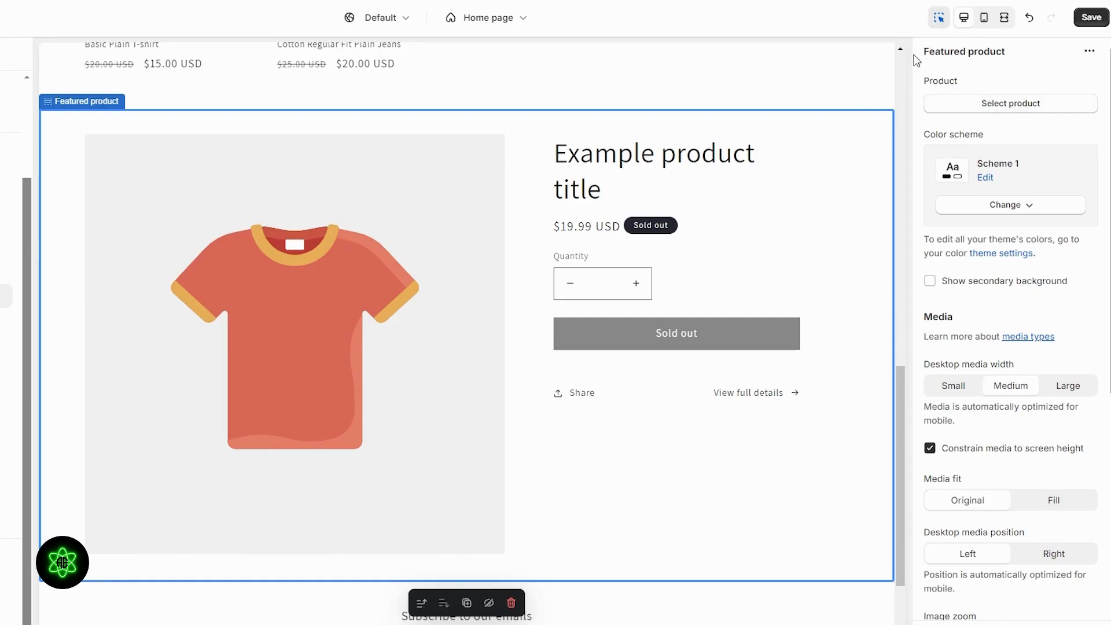
drag(917, 57, 996, 54)
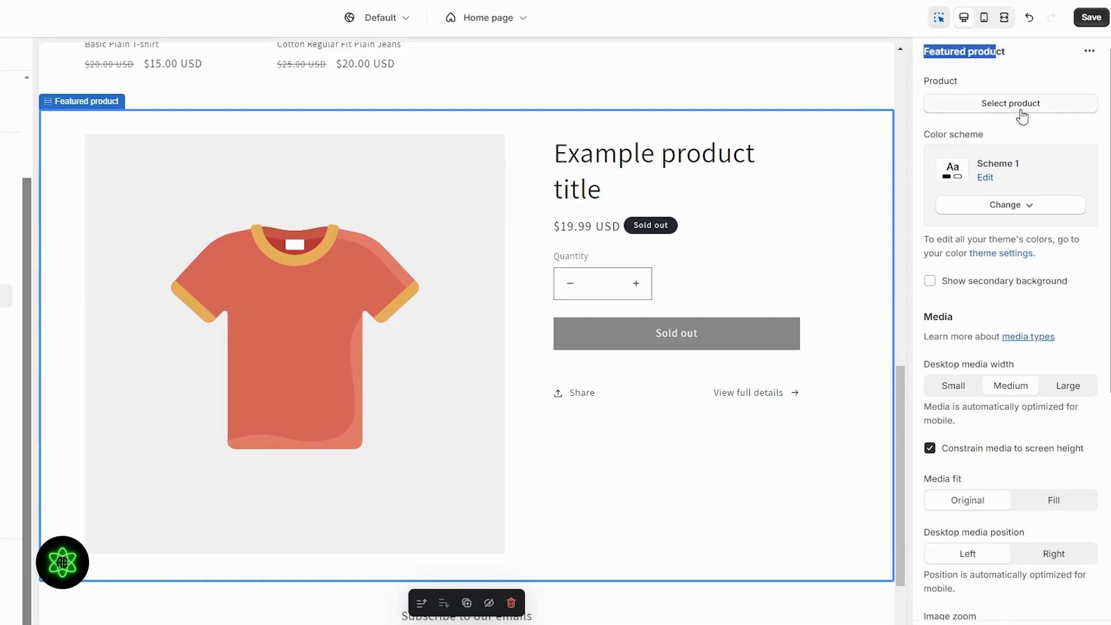
click(1022, 116)
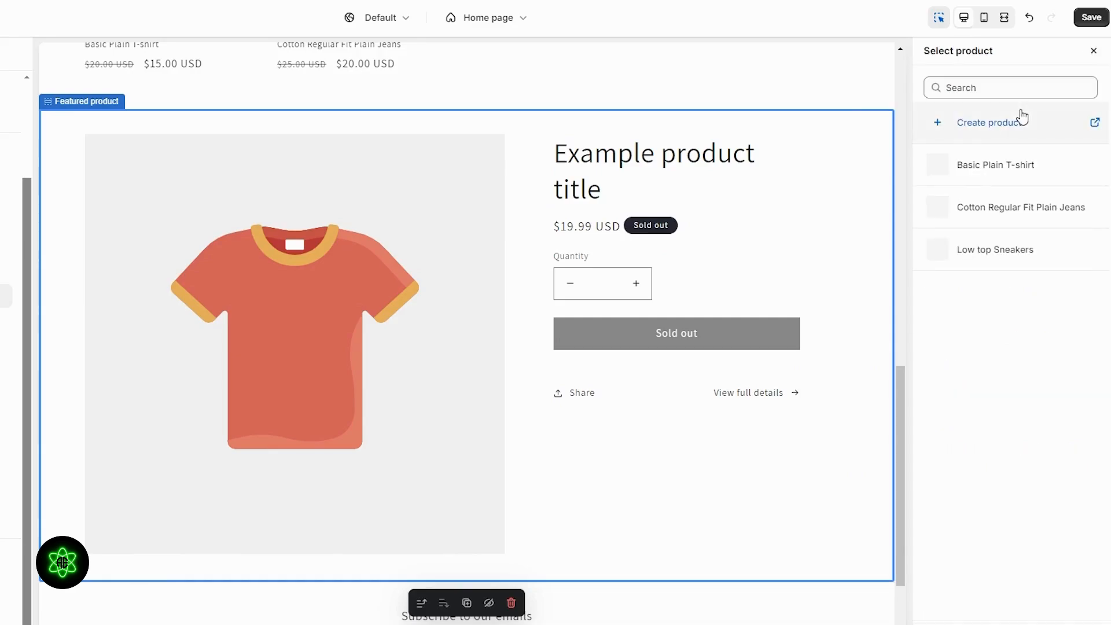
click(1001, 253)
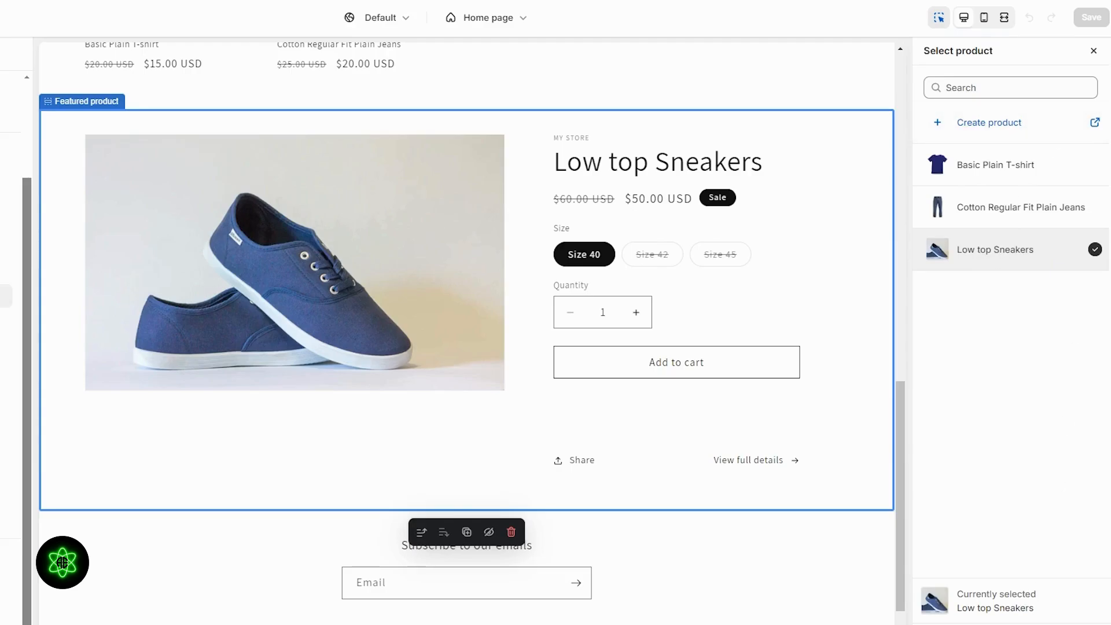
click(1007, 623)
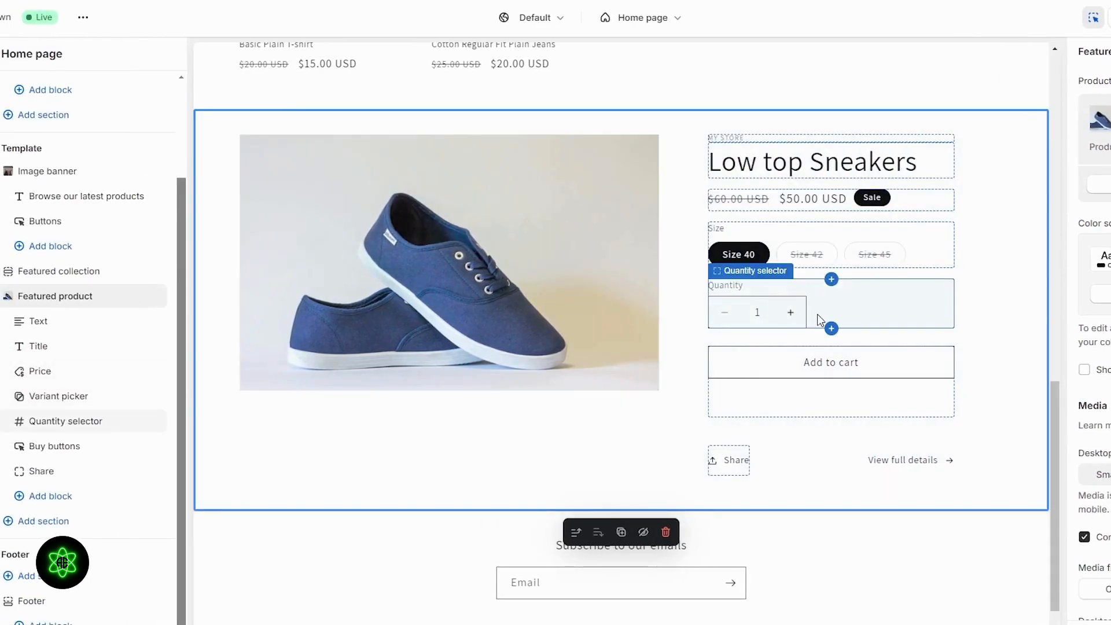
- Move the Featured product section above the Featured collection section, directly under the image banner
scroll(818, 540, up, 10)
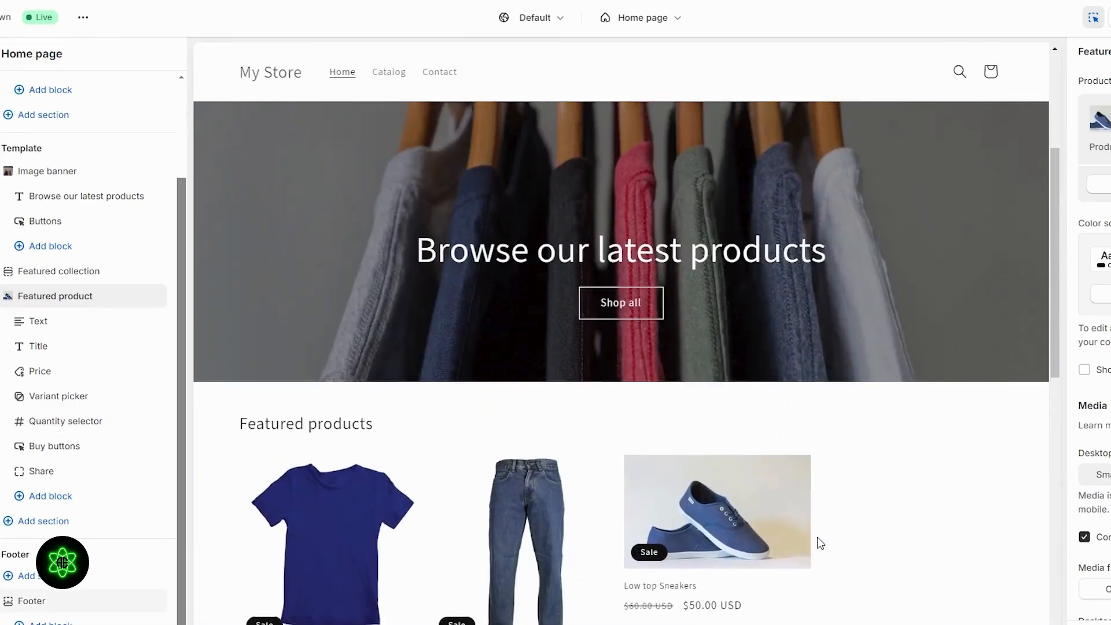
scroll(818, 542, down, 7)
scroll(818, 540, down, 5)
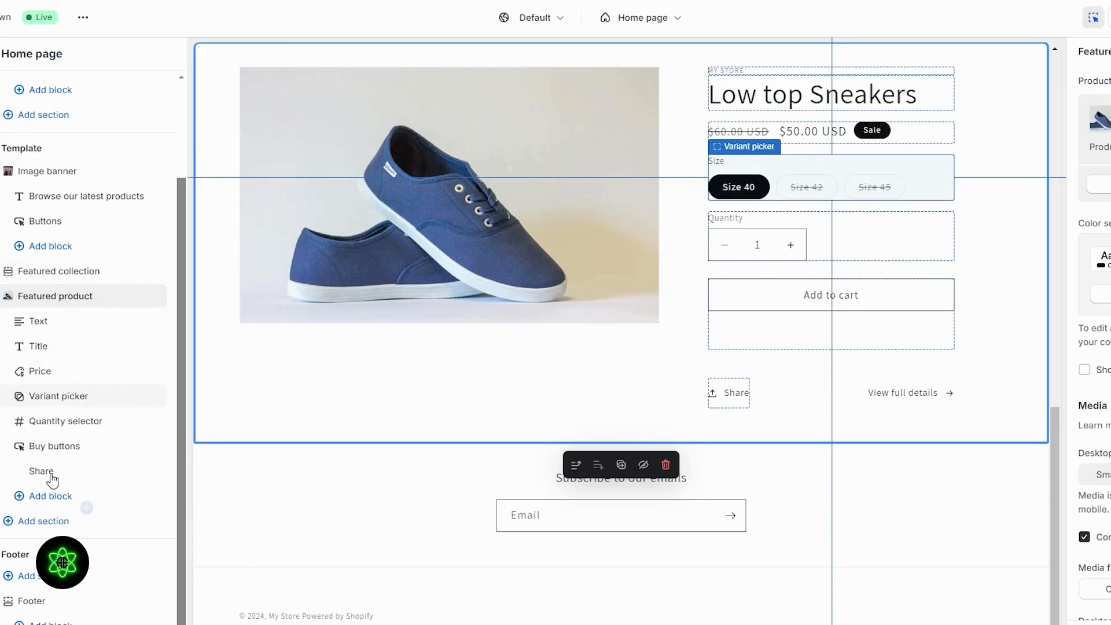
click(8, 295)
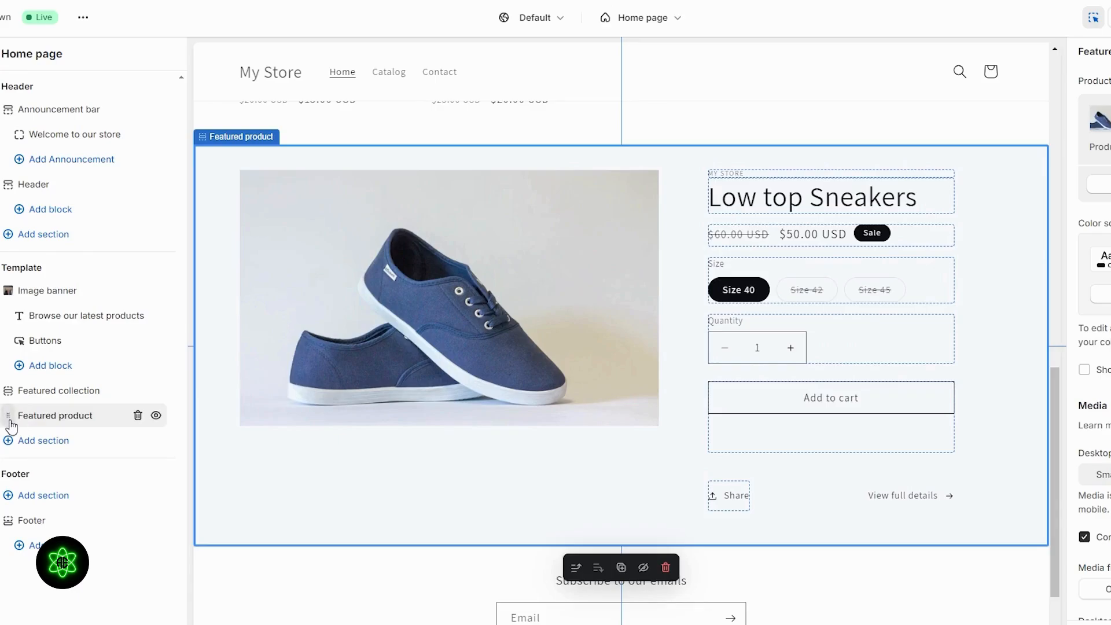
drag(9, 415, 17, 379)
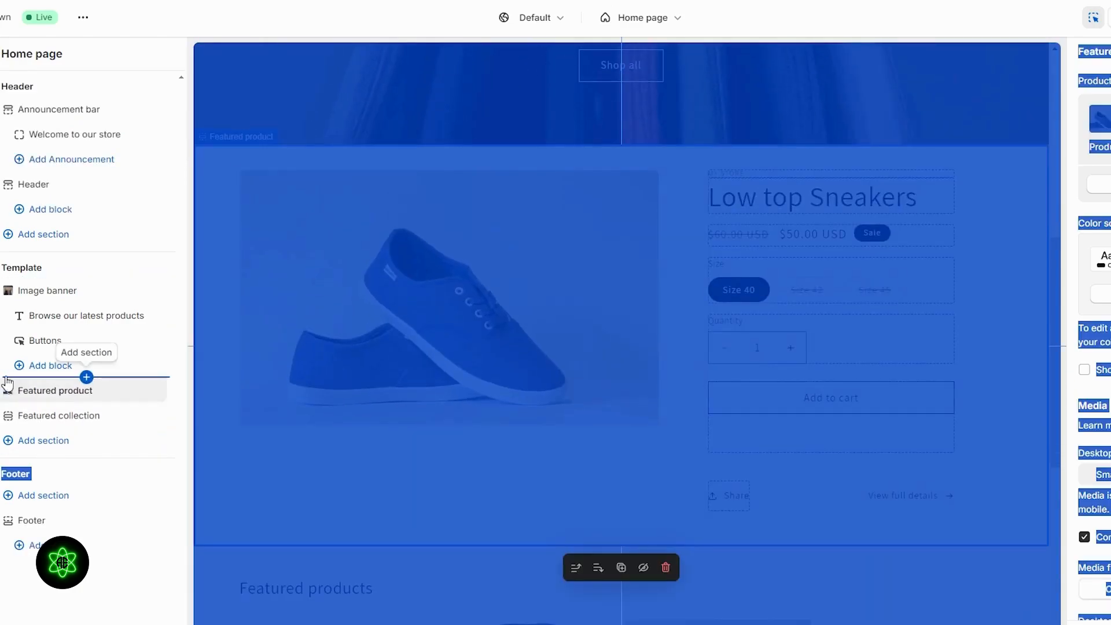
mouse_move(10, 390)
mouse_down()
mouse_move(16, 350)
mouse_move(15, 438)
mouse_move(16, 395)
mouse_up()
scroll(519, 421, up, 5)
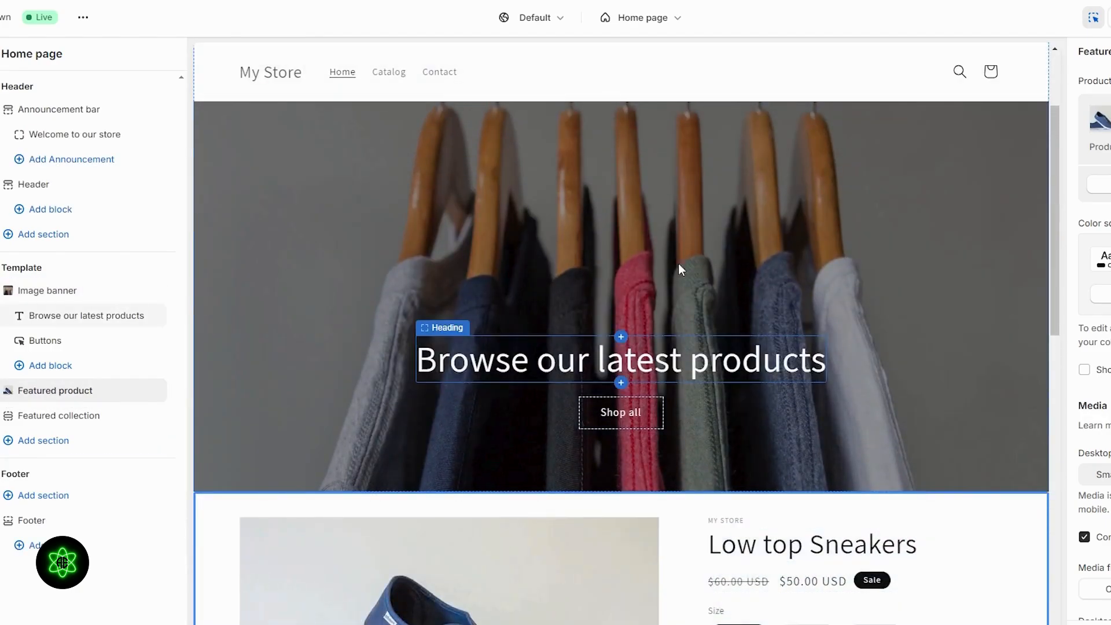
scroll(636, 381, down, 5)
scroll(935, 330, down, 5)
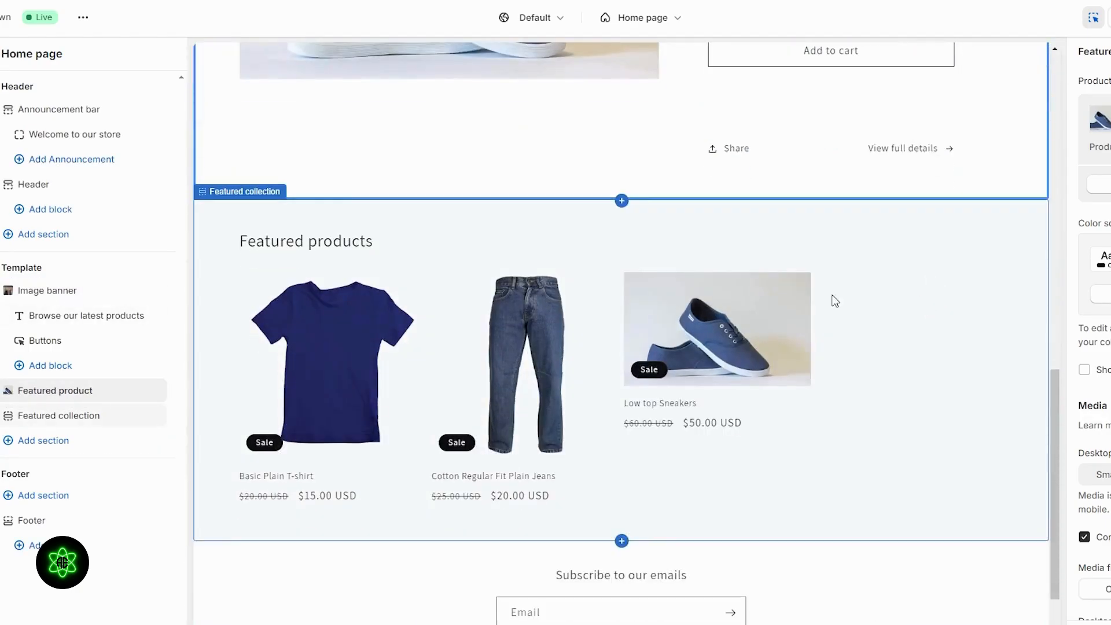
scroll(640, 380, up, 5)
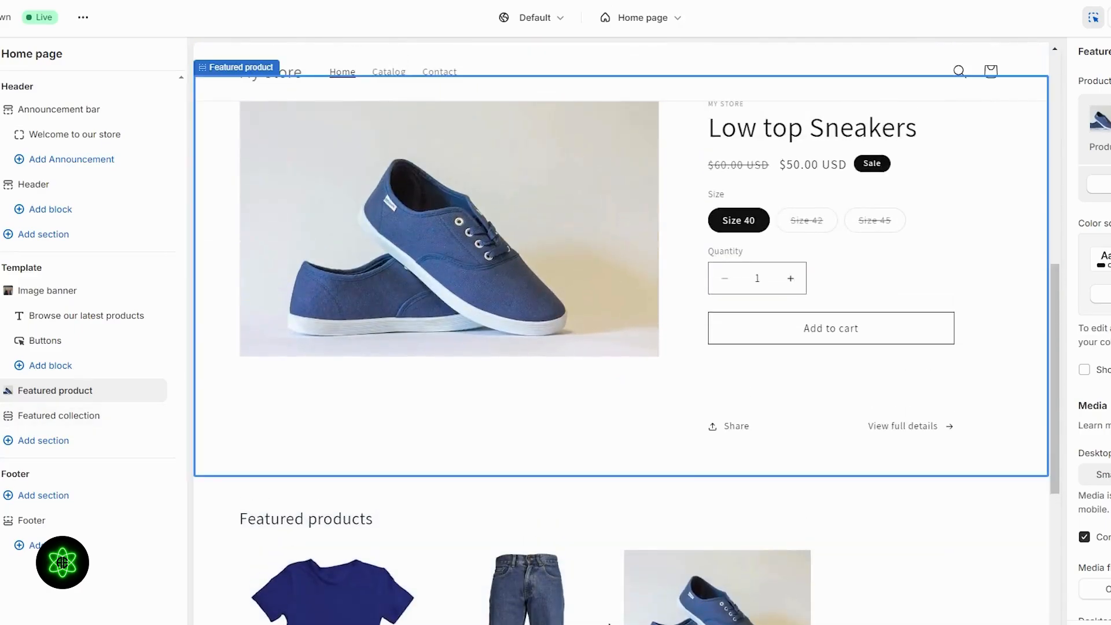
scroll(761, 591, down, 5)
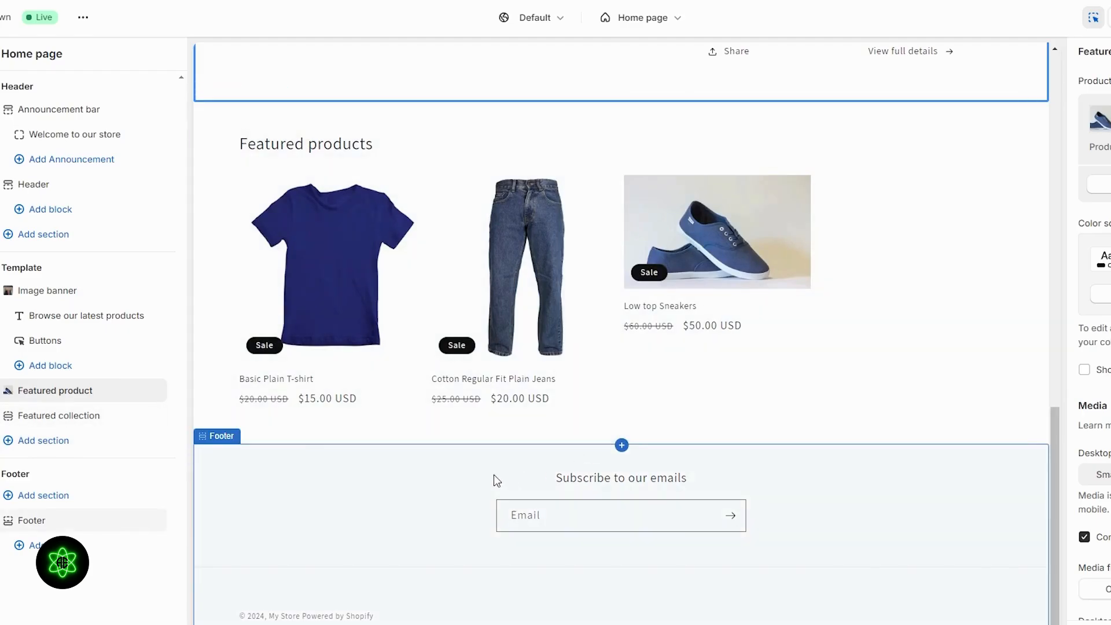
- Try a Multicolumn section headed Reviews below the featured collection, then remove it
click(45, 442)
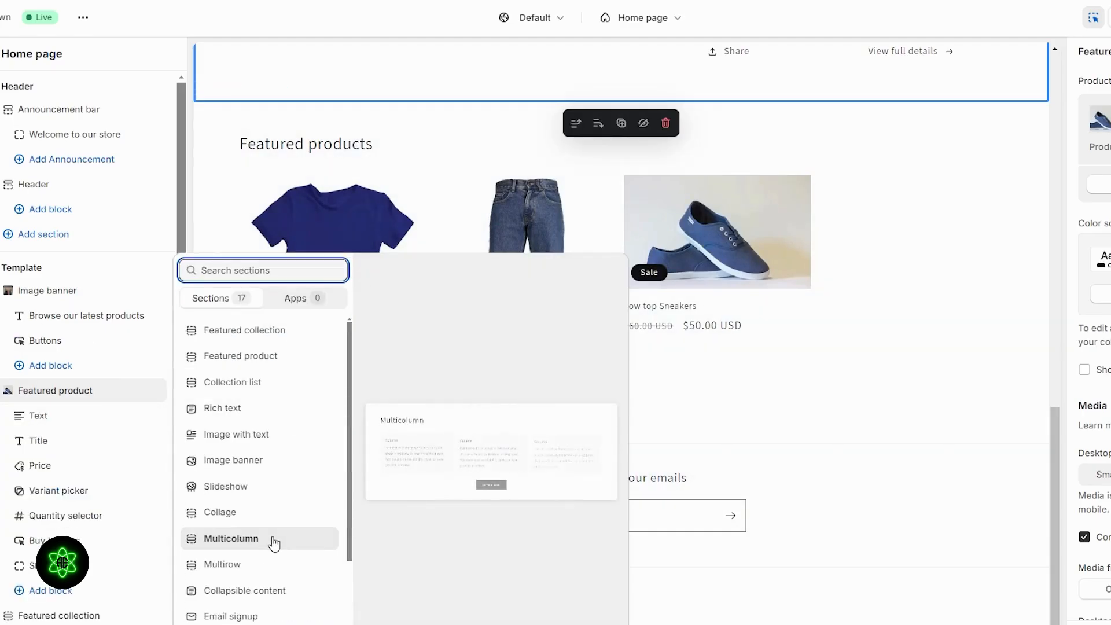
click(266, 544)
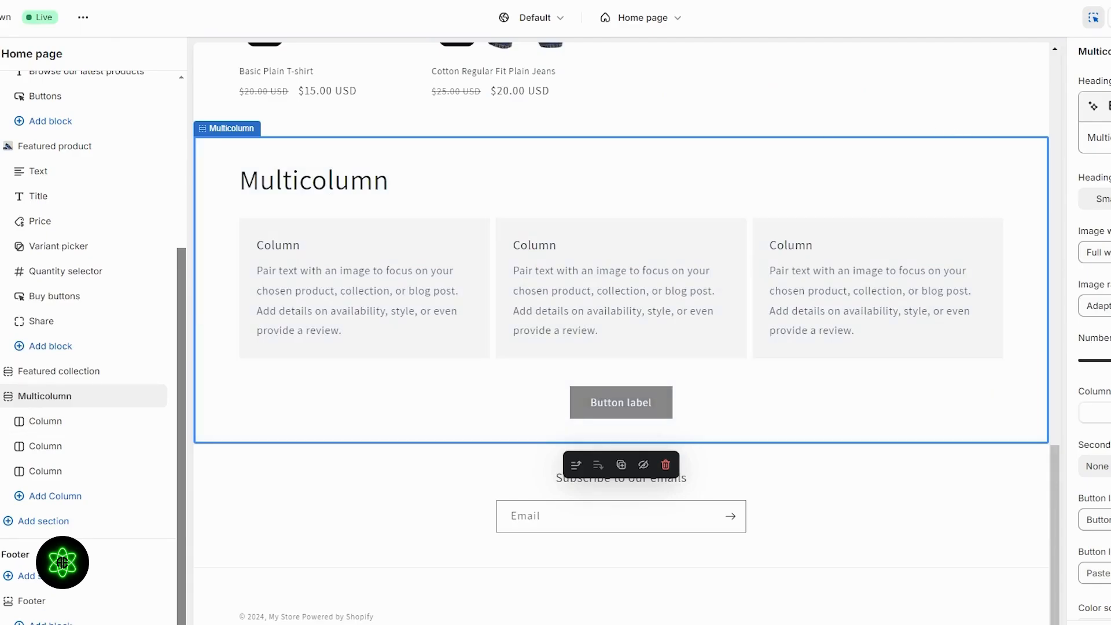
double_click(1102, 137)
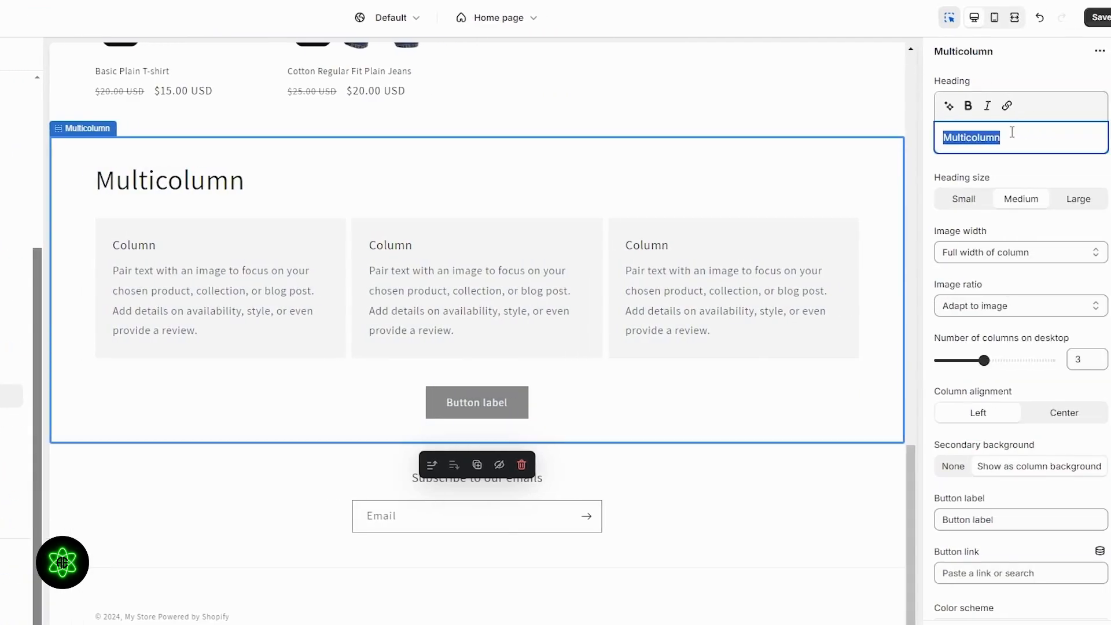
text(Reviews)
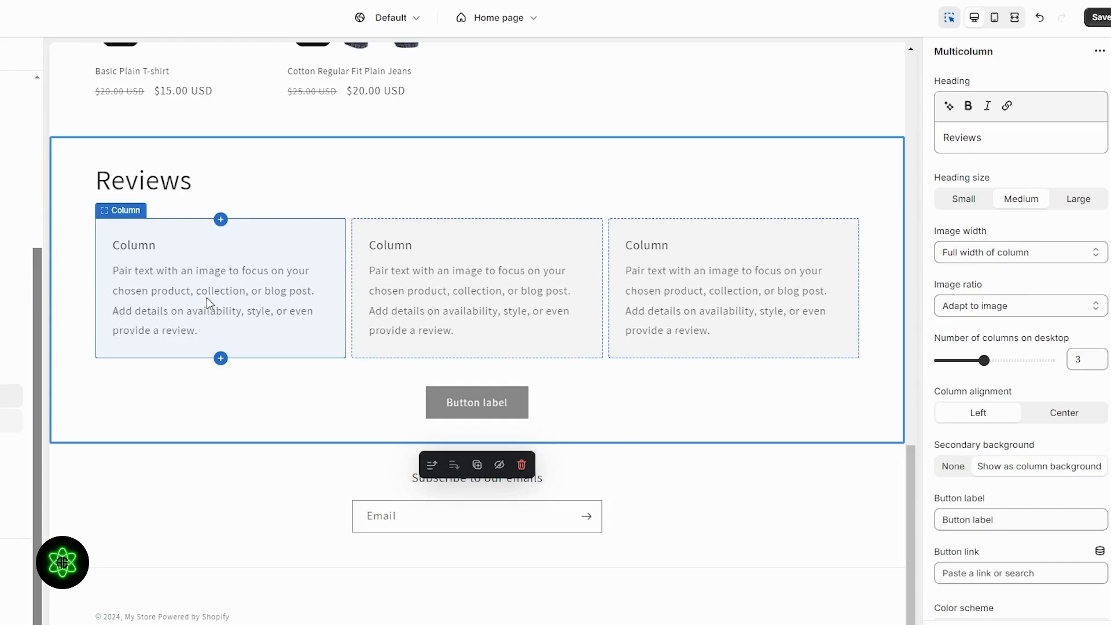
click(522, 465)
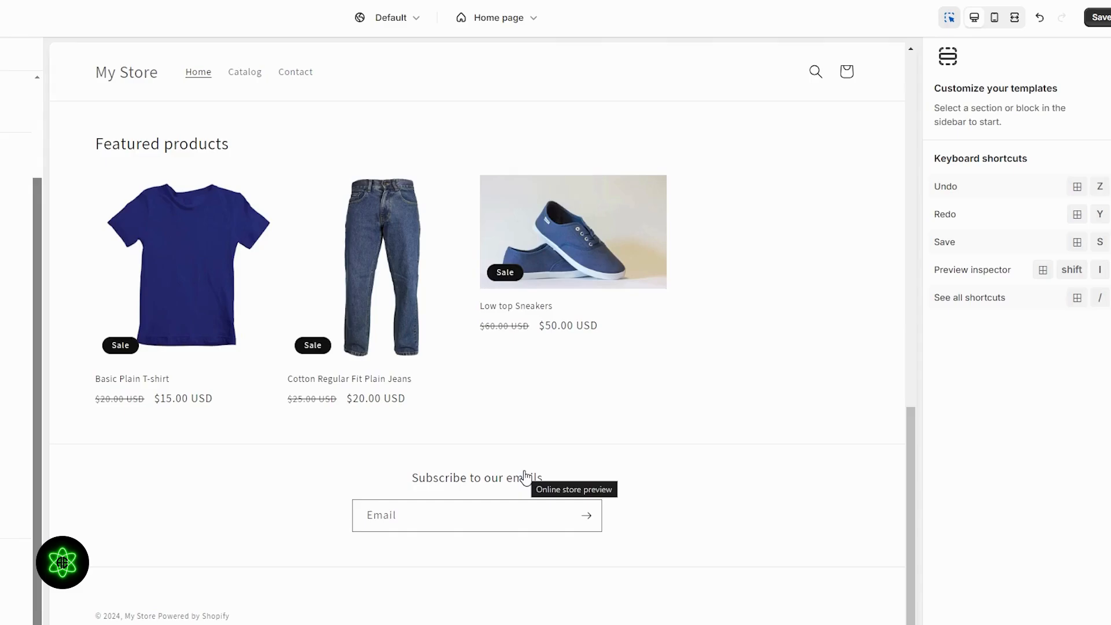
- Save the theme changes
scroll(625, 160, up, 10)
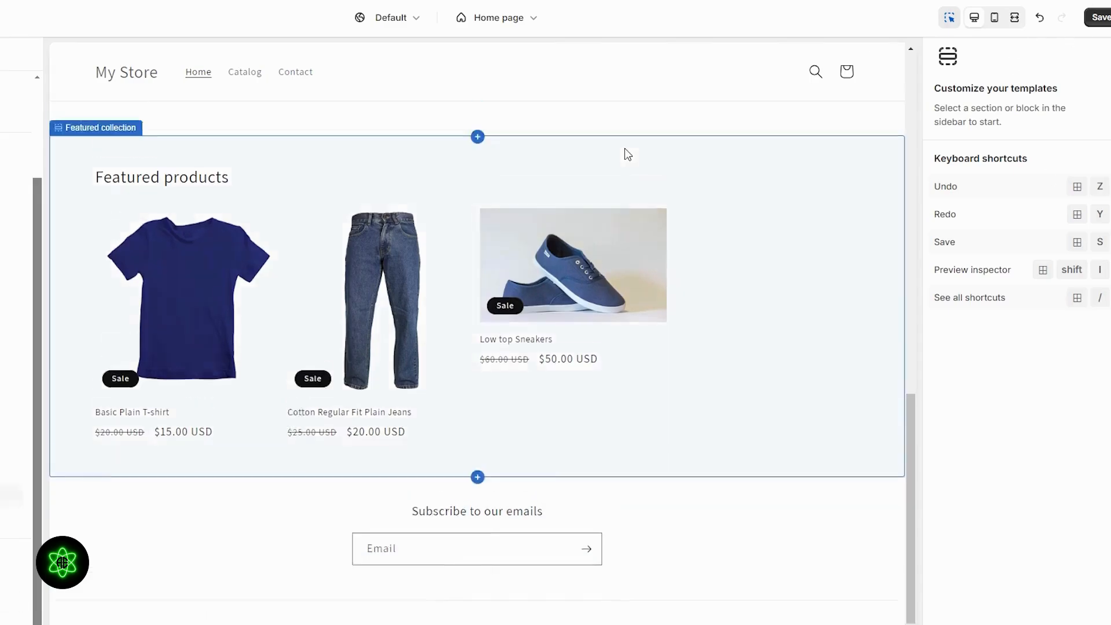
key(ctrl+s)
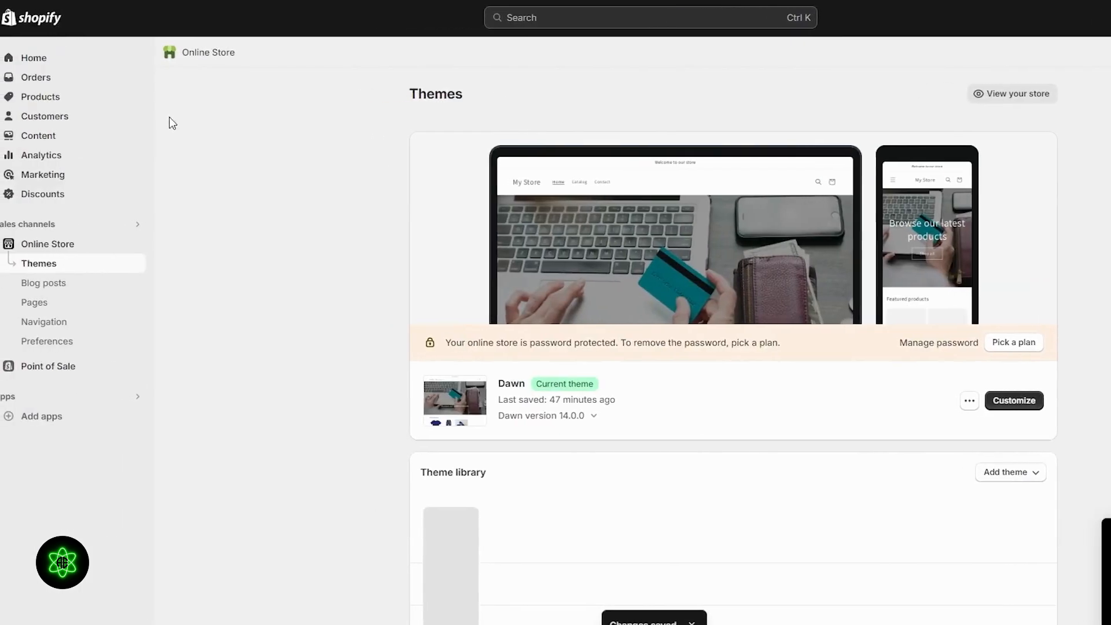
- Open the Shopify App Store from the recommended apps list
click(68, 420)
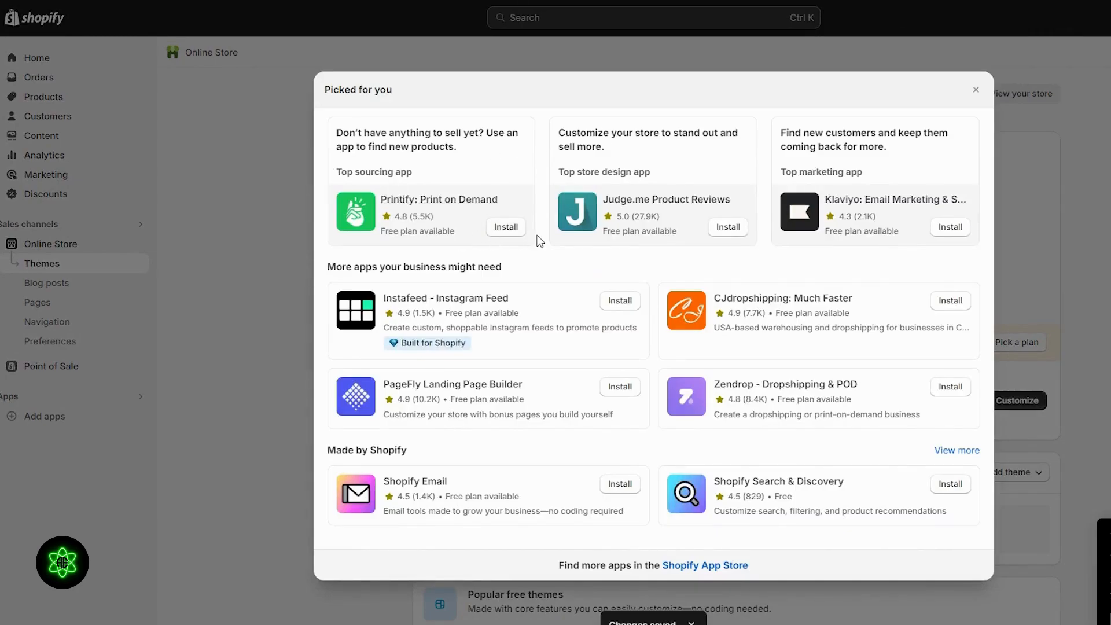
click(690, 569)
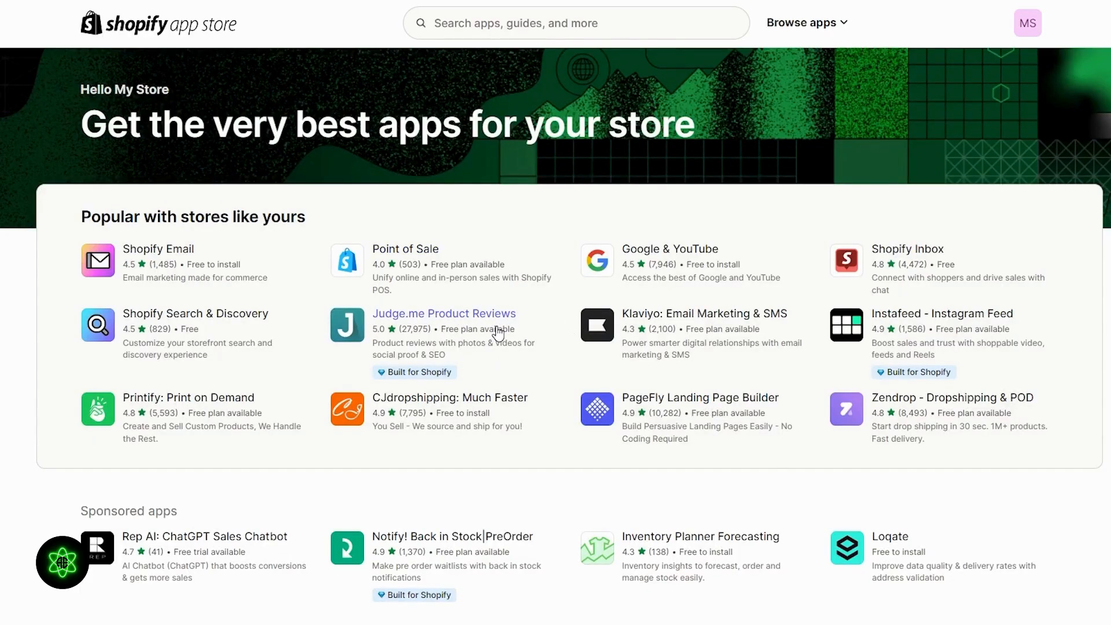
- Open the Judge.me Product Reviews app listing and view one of its screenshots
click(456, 317)
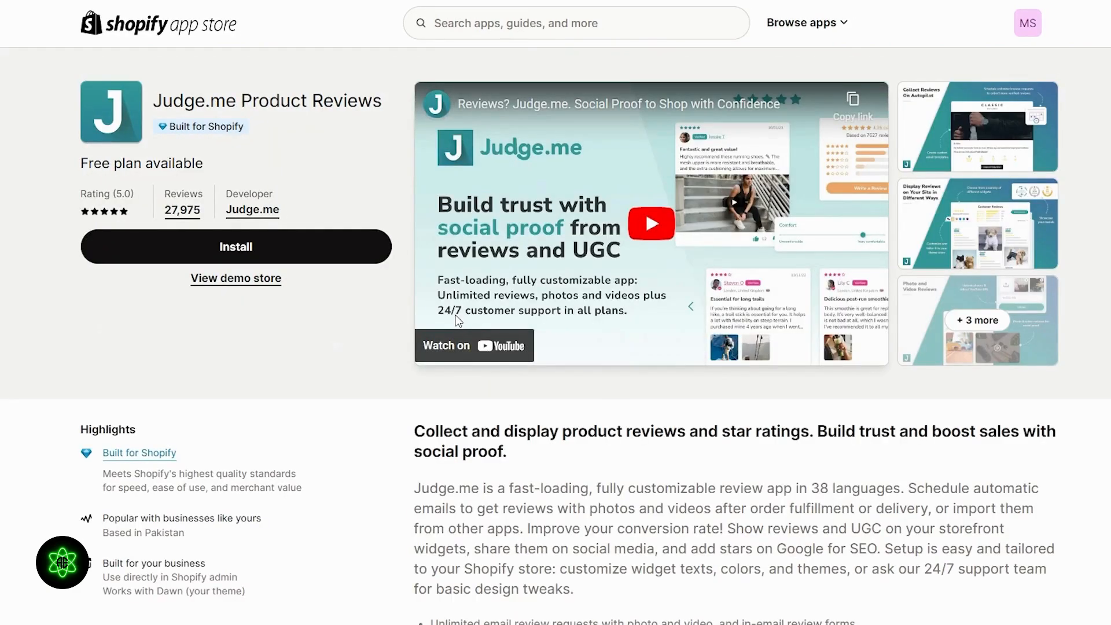
click(962, 141)
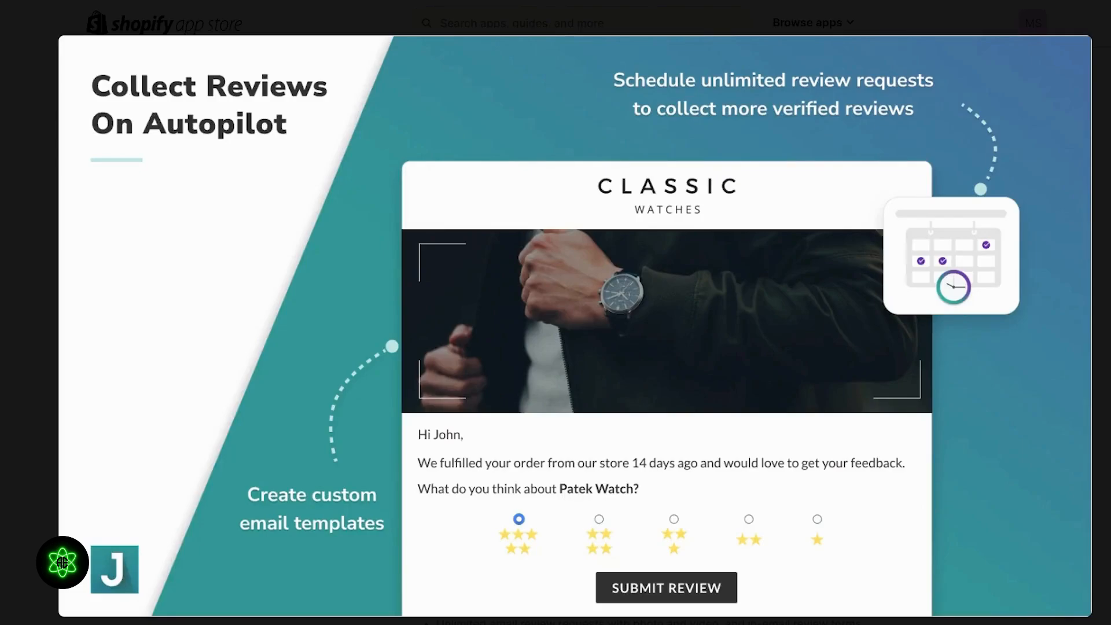
key(Escape)
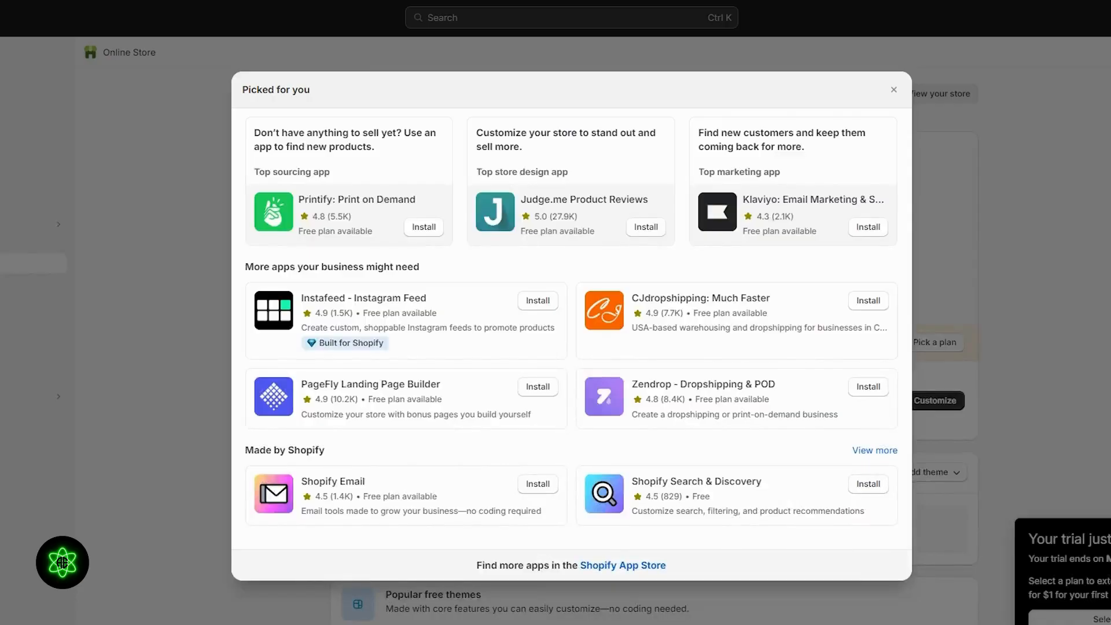
- Close the recommended apps dialog and preview the online store's home page, scrolling through the banner and featured sections
click(890, 90)
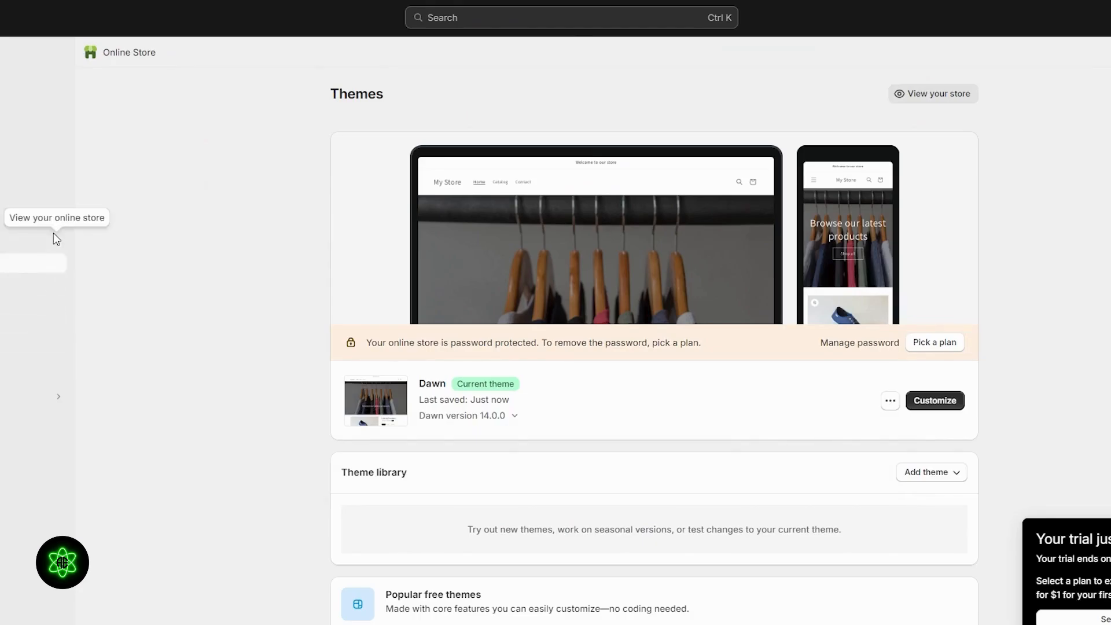
click(57, 246)
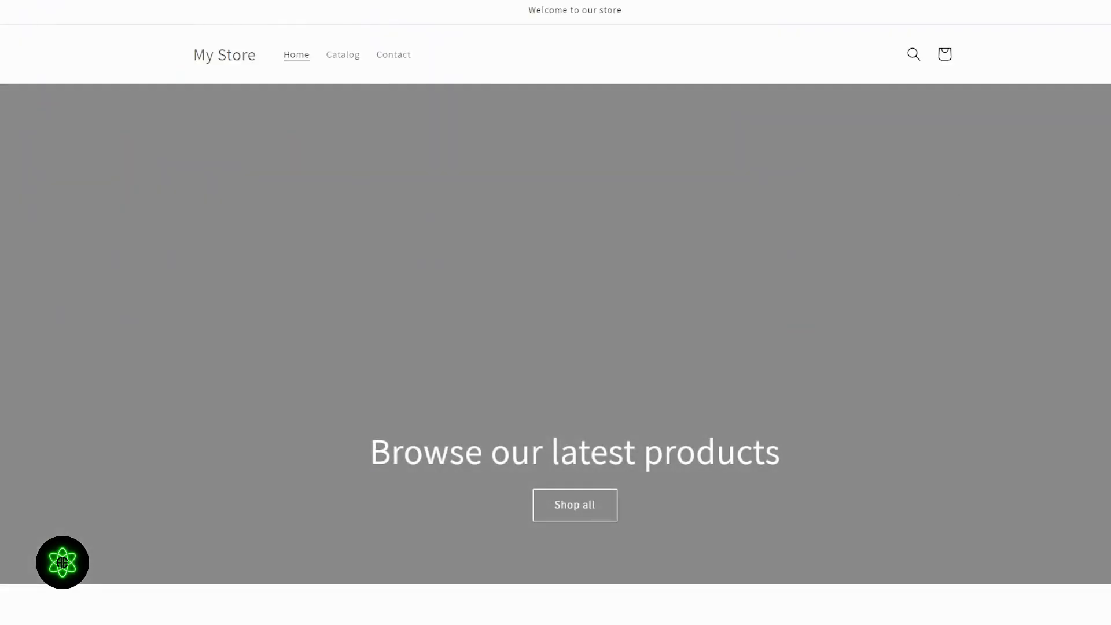
scroll(556, 312, down, 10)
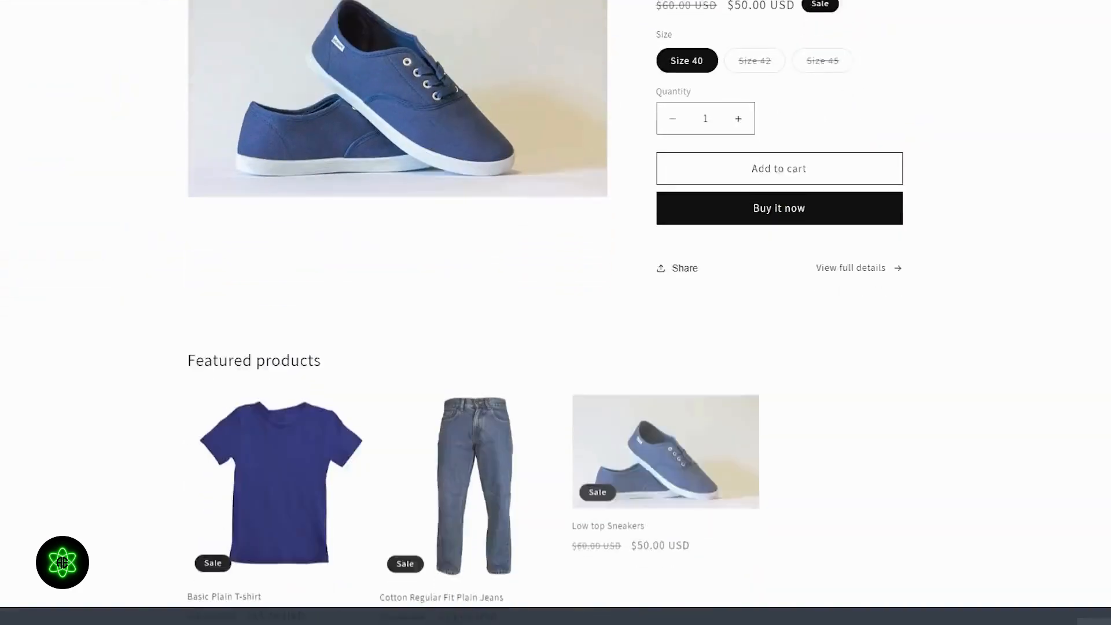
scroll(555, 313, down, 3)
scroll(556, 312, up, 8)
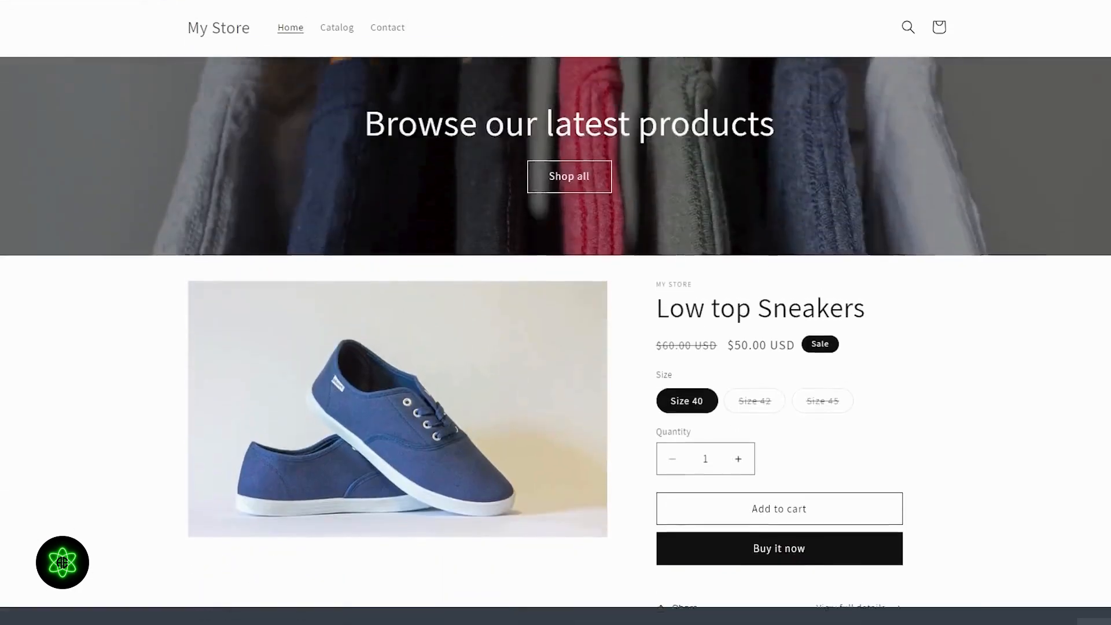
scroll(555, 313, up, 5)
scroll(555, 313, down, 8)
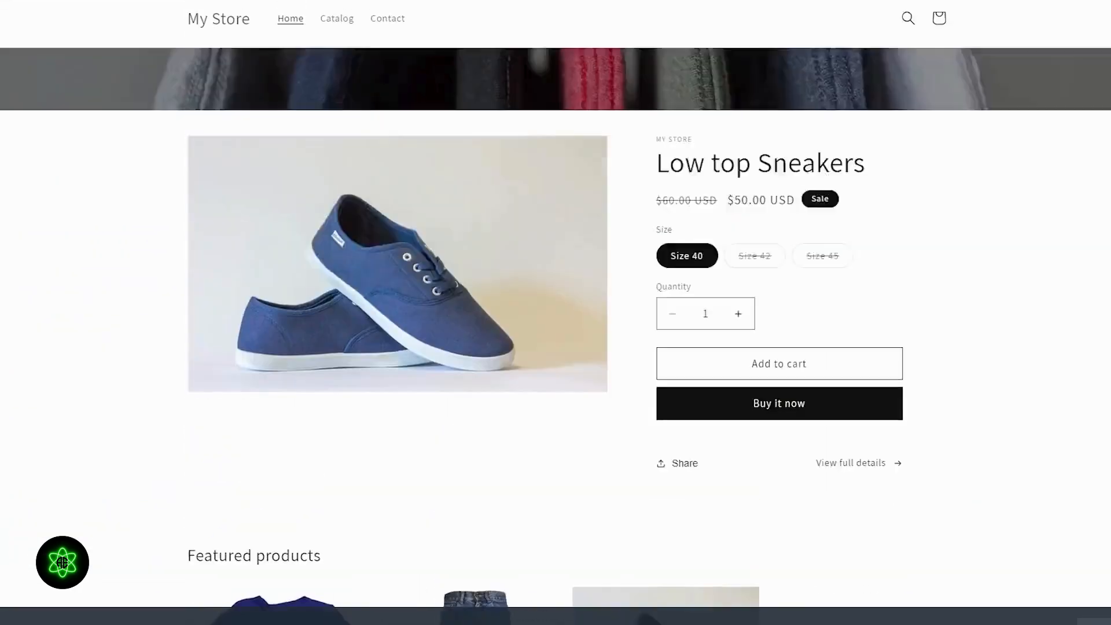
scroll(702, 284, up, 8)
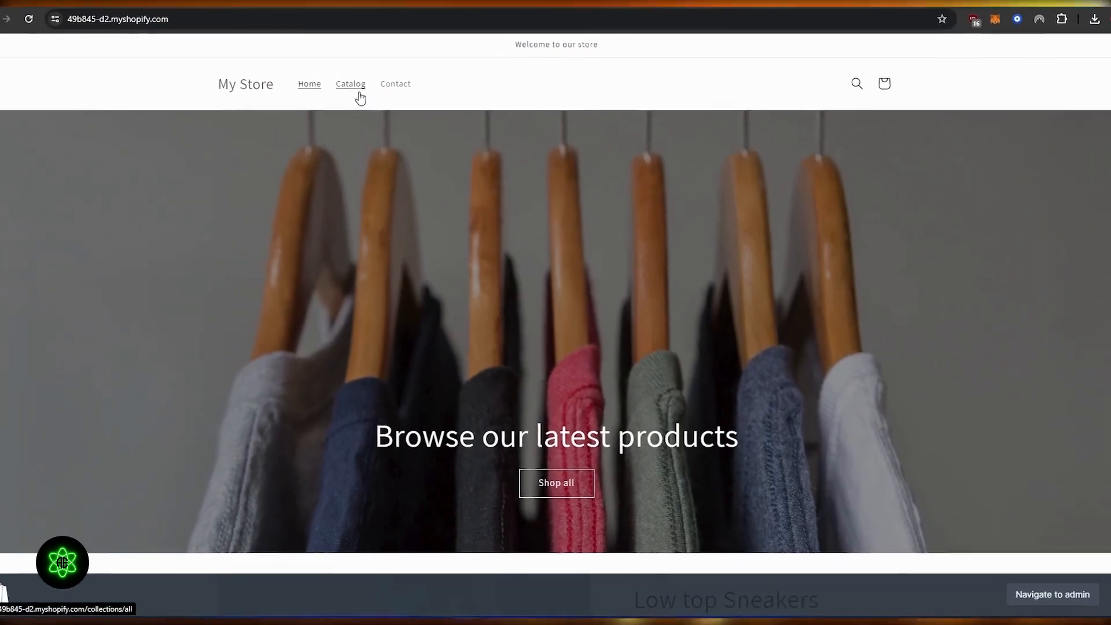
scroll(353, 84, down, 5)
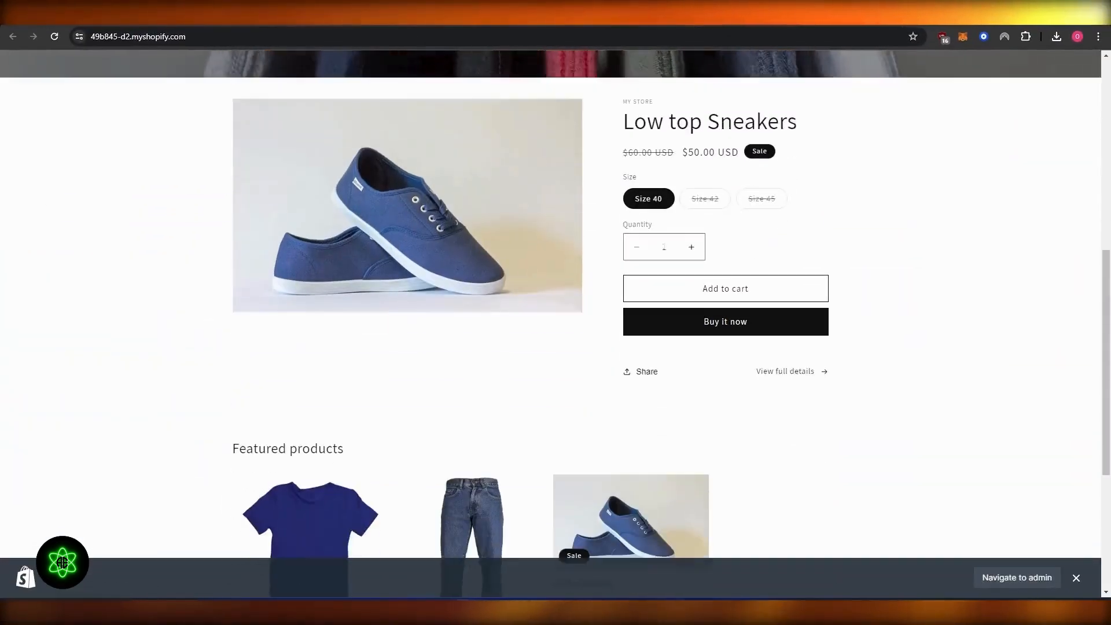
scroll(656, 268, down, 3)
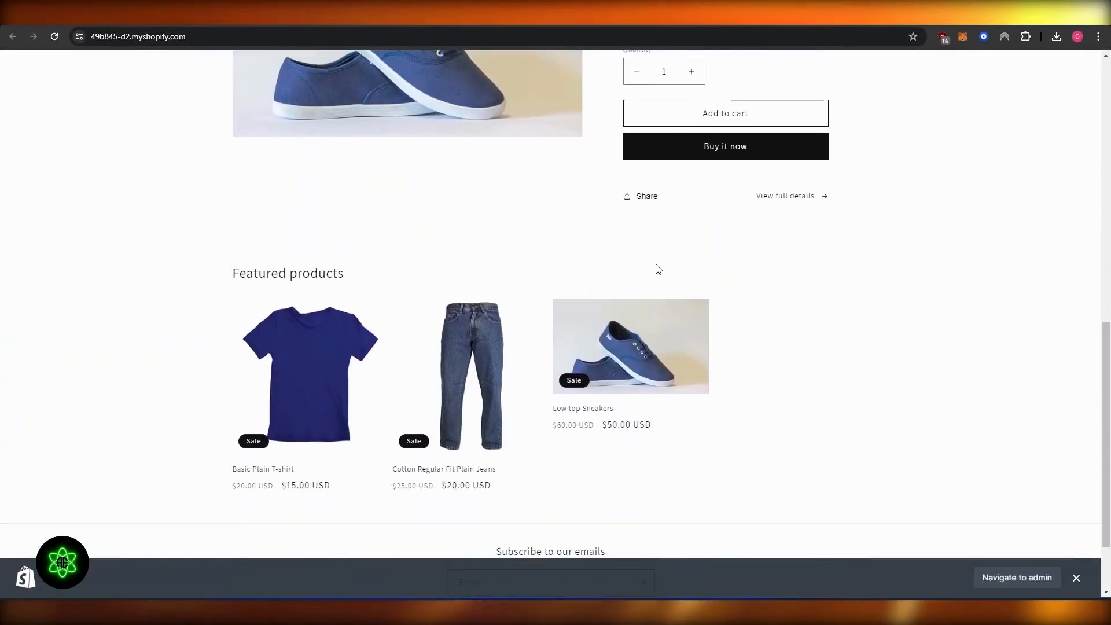
scroll(657, 268, up, 10)
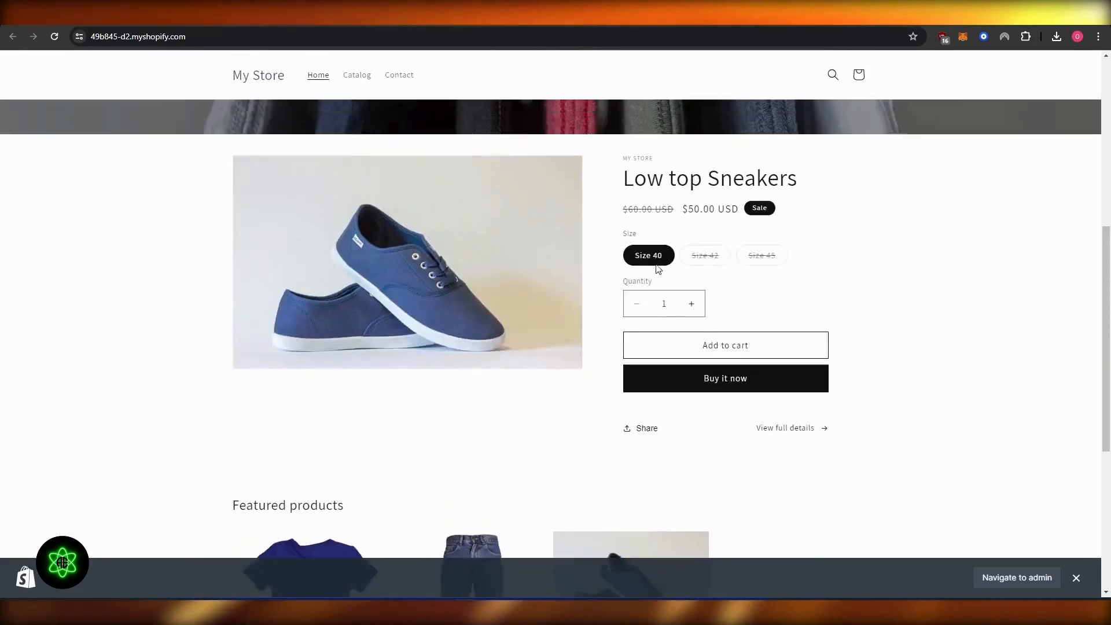